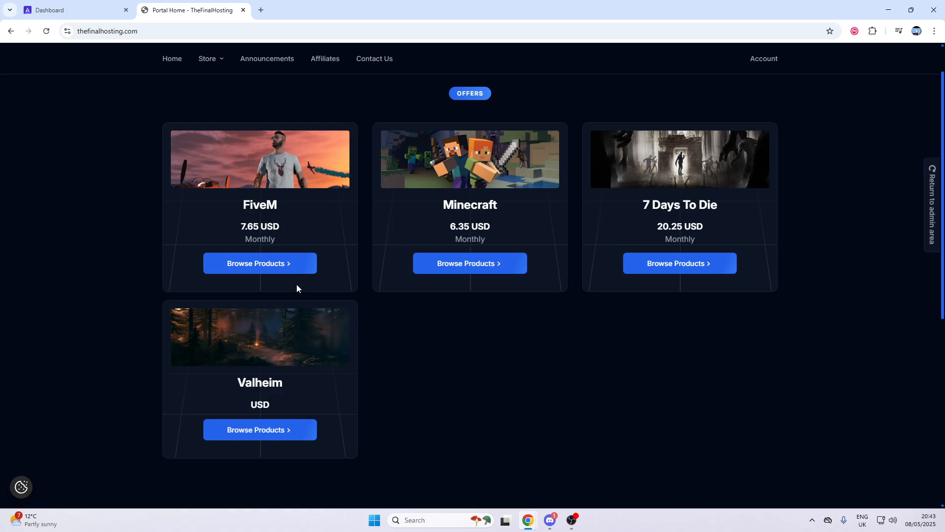
Browse the FiveM Drifter hosting plans, then return to the panel dashboard listing Youtube Tutorial
click(294, 269)
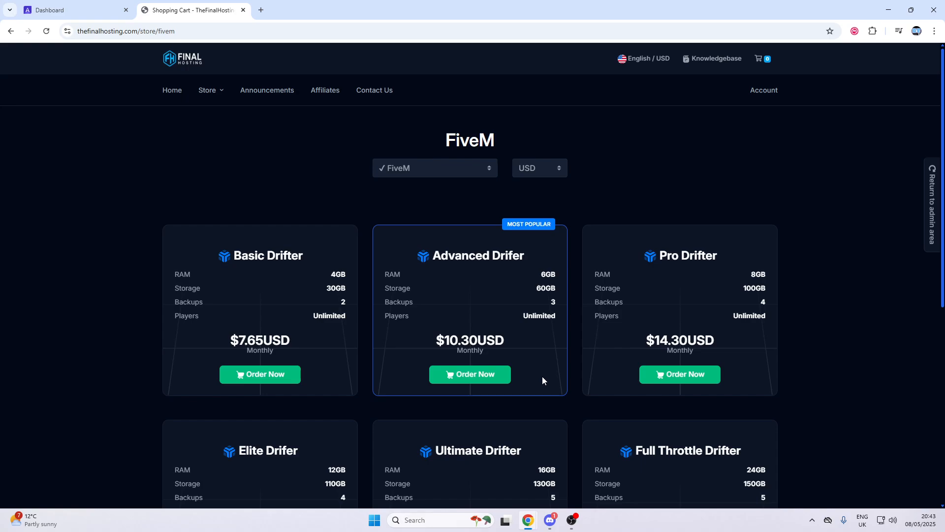
scroll(243, 241, down, 2)
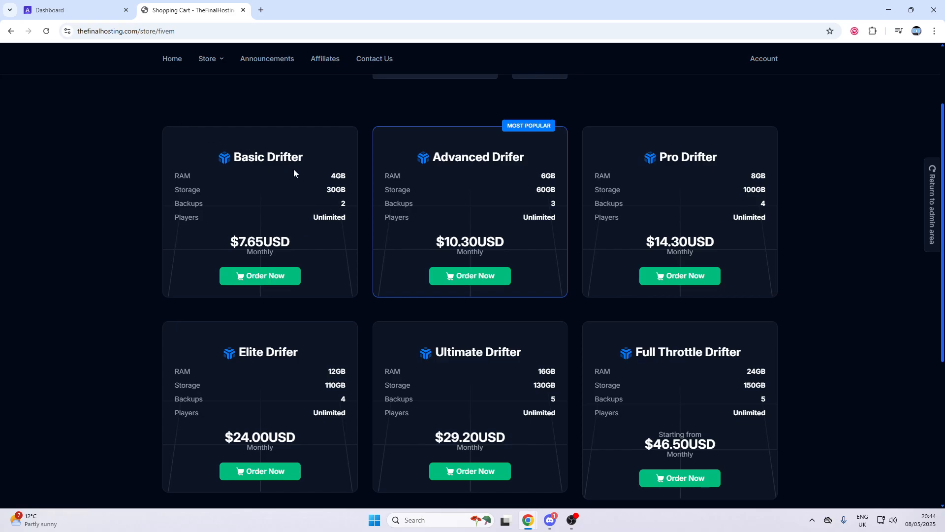
click(117, 4)
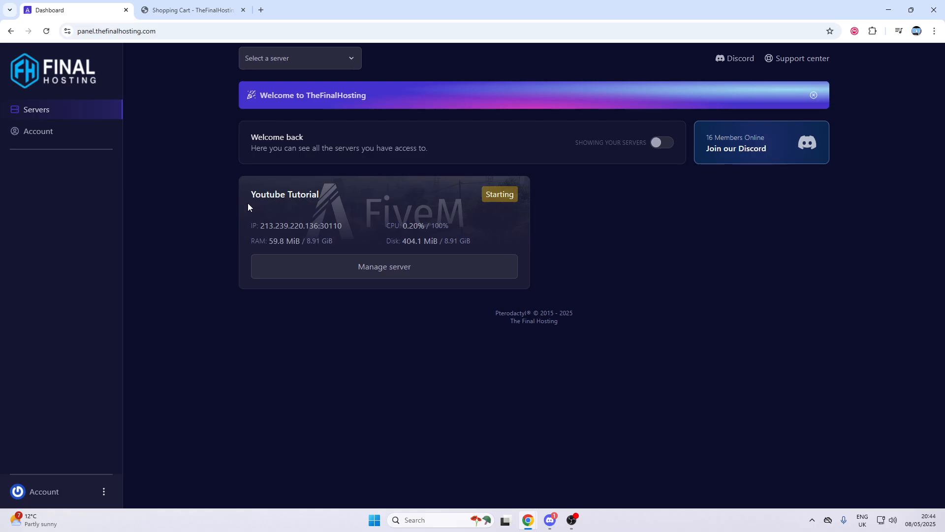
Force-stop the Youtube Tutorial server from its console with Stop, Kill and Continue
click(326, 268)
click(72, 209)
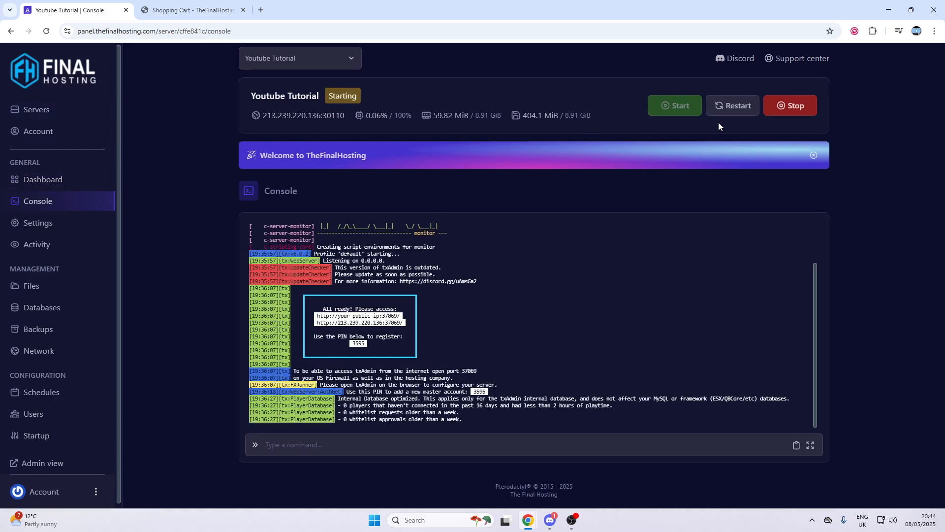
click(786, 105)
click(786, 106)
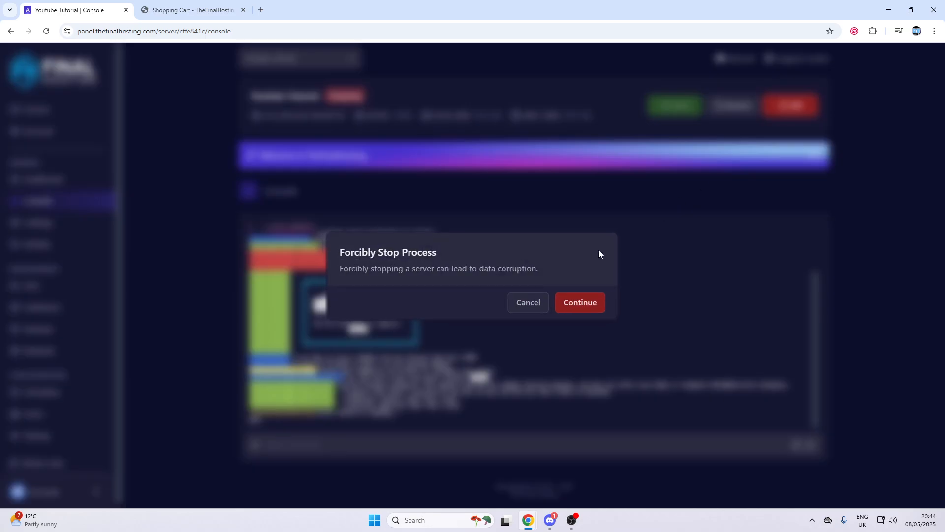
click(581, 302)
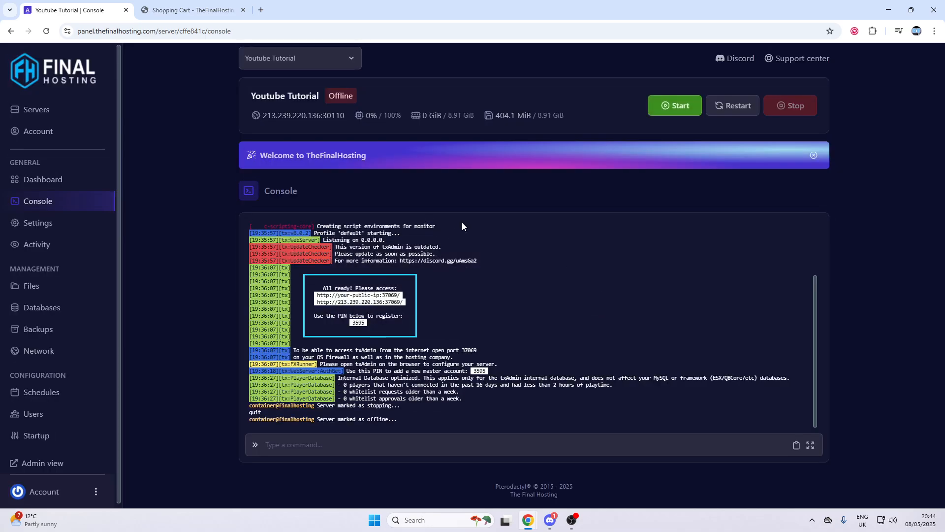
Review the startup variables (FIVEM LICENSE, hostname) and toggle Enable txAdmin off and back on
click(69, 435)
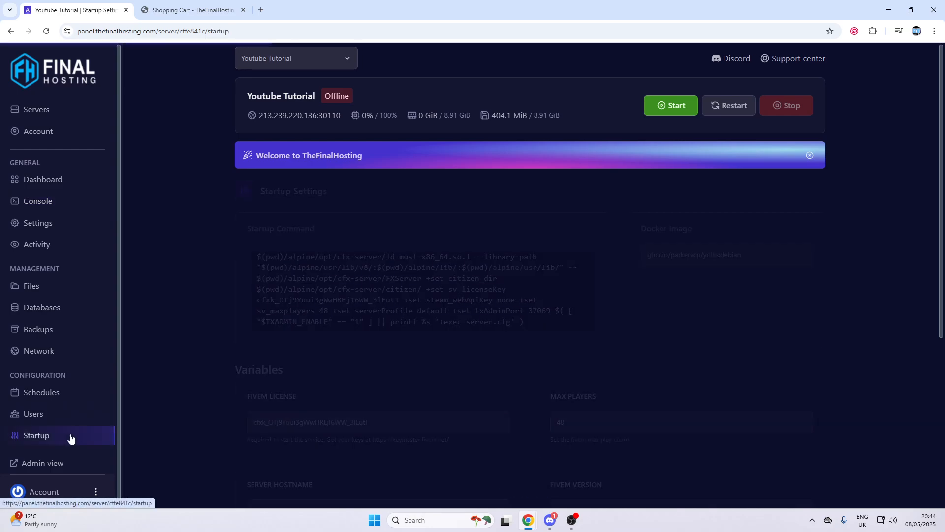
scroll(299, 338, down, 2)
drag(286, 294, 248, 293)
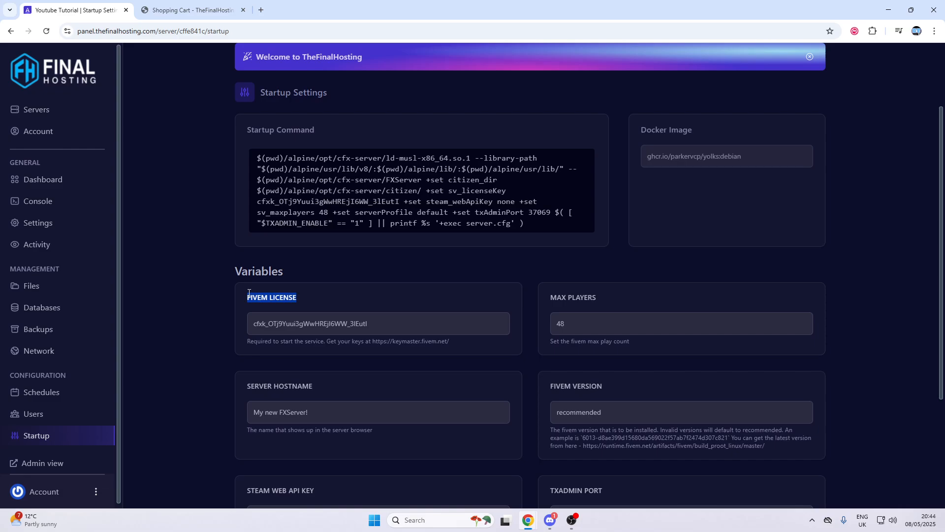
double_click(397, 323)
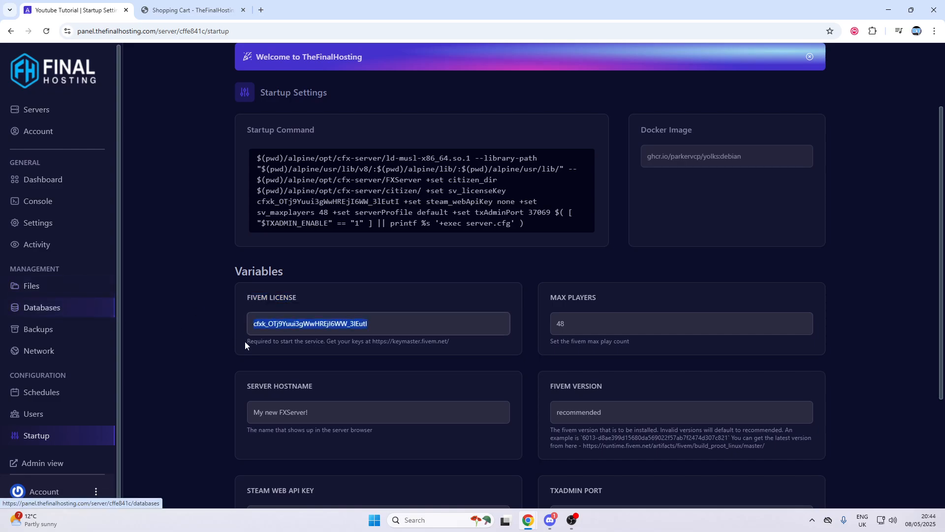
scroll(240, 344, down, 3)
drag(320, 264, 140, 268)
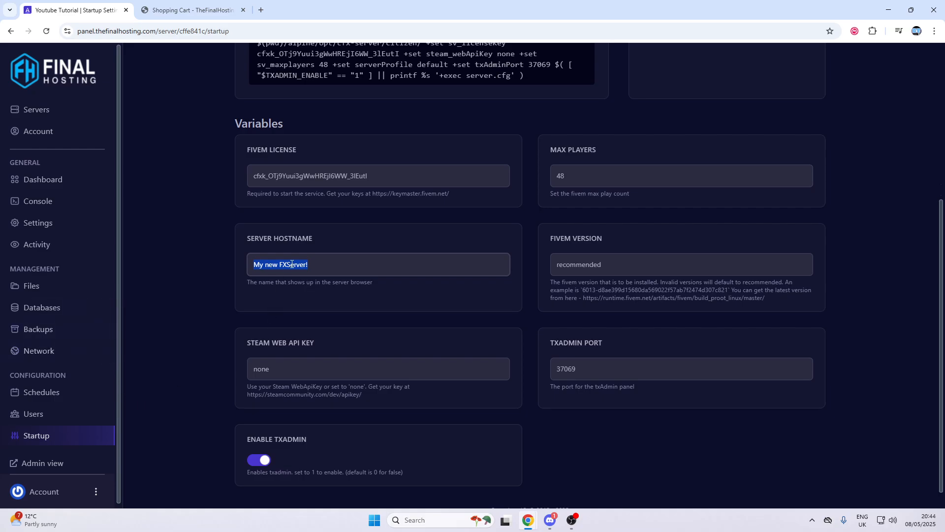
click(223, 311)
scroll(246, 359, down, 1)
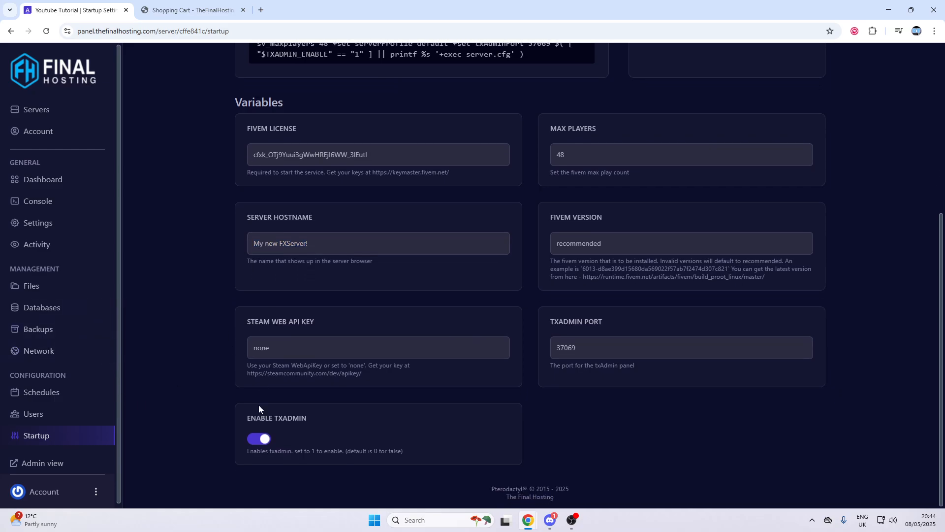
click(261, 446)
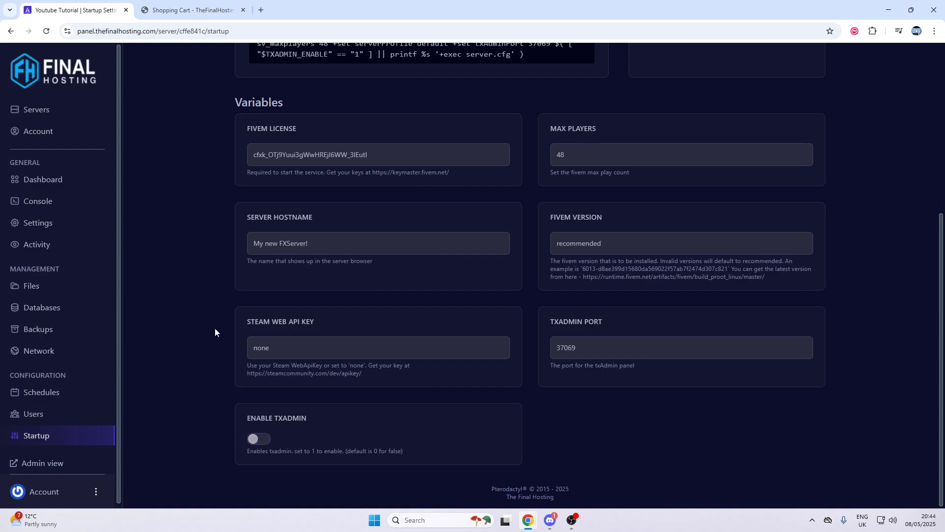
click(257, 445)
Restart the server from the console and open the txAdmin page on port 37069 in a new tab
click(46, 197)
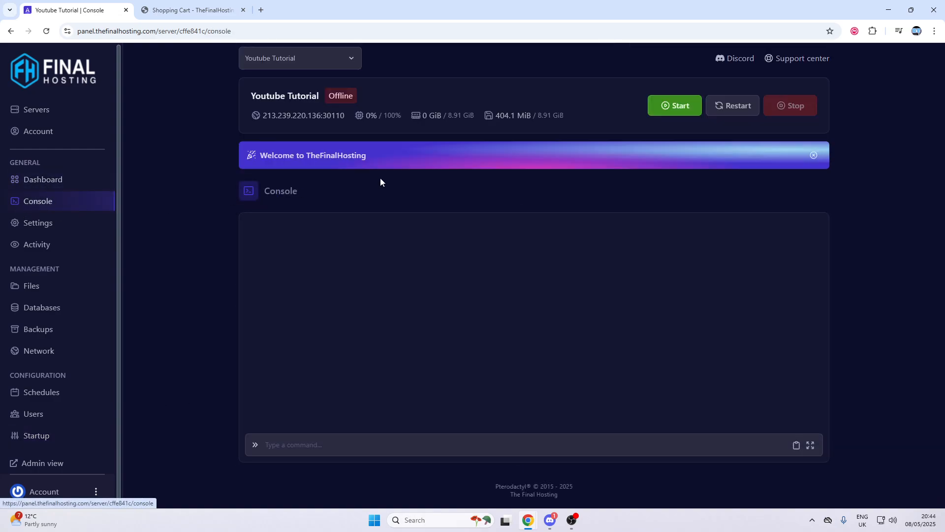
click(687, 106)
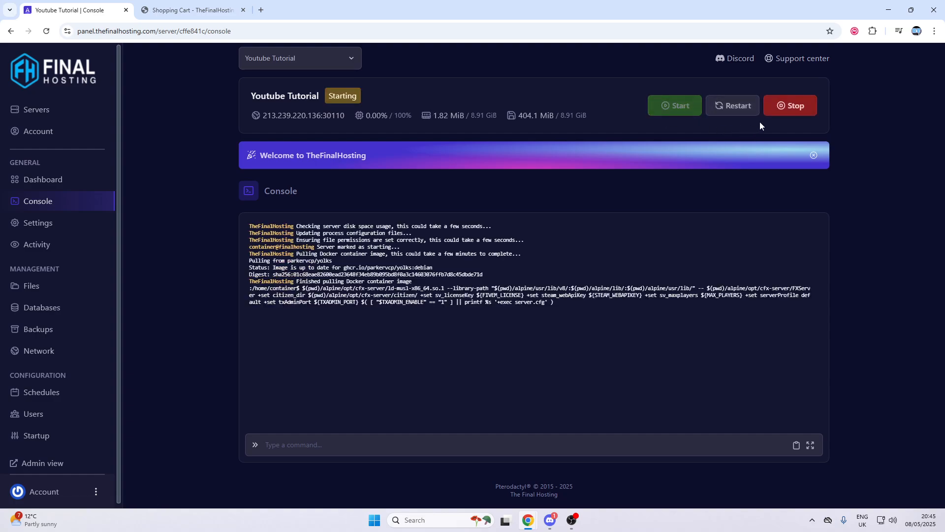
click(772, 115)
click(771, 115)
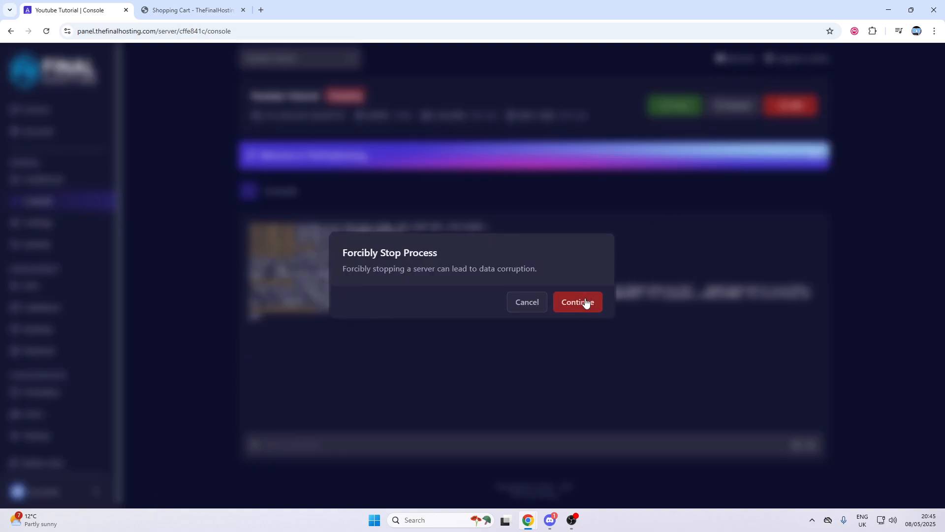
click(583, 302)
click(683, 104)
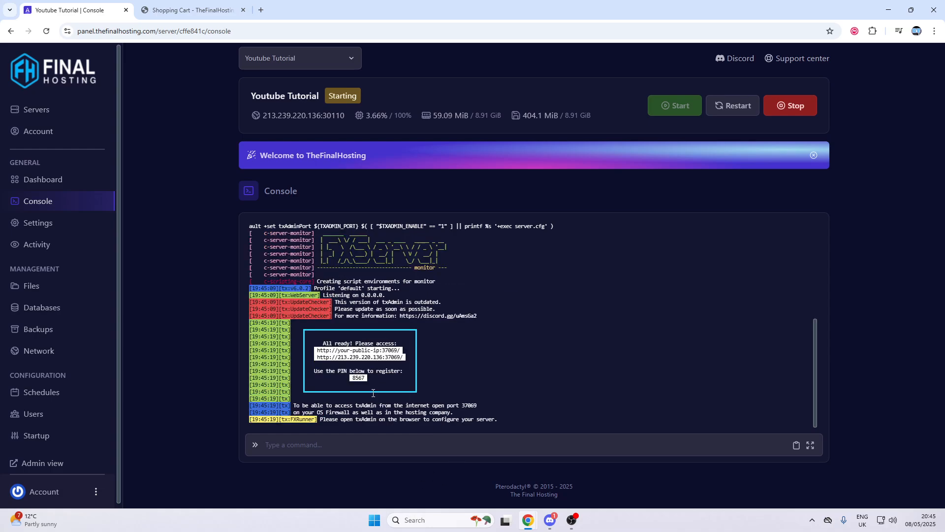
click(354, 361)
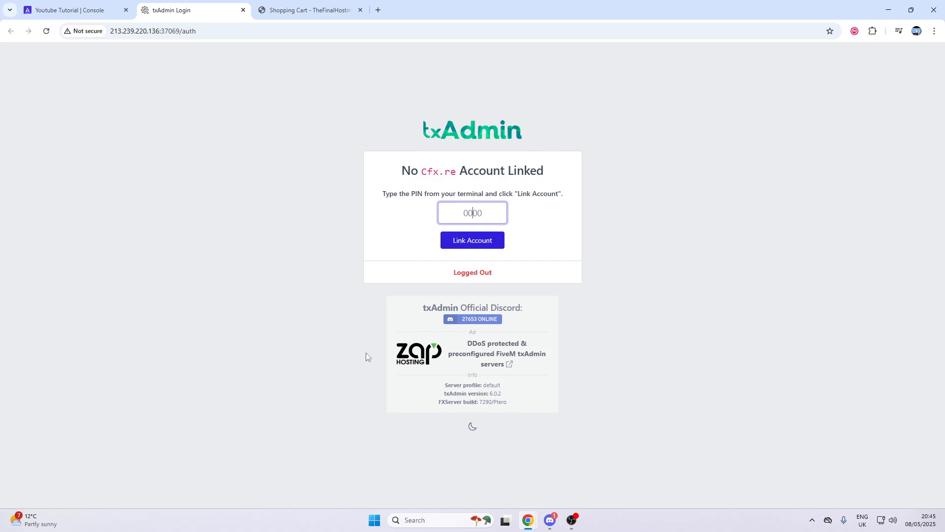
Enter the registration PIN from the panel console and link the Cfx.re account
click(77, 12)
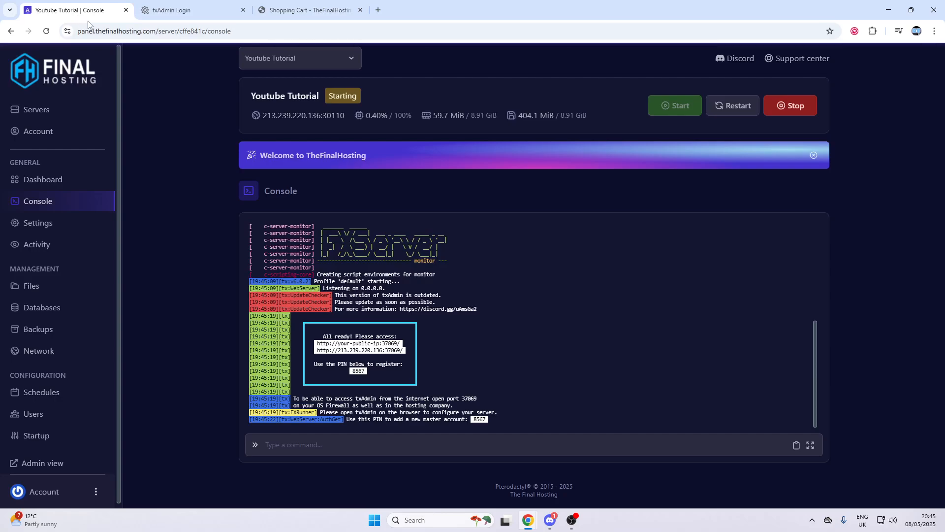
drag(365, 371, 353, 371)
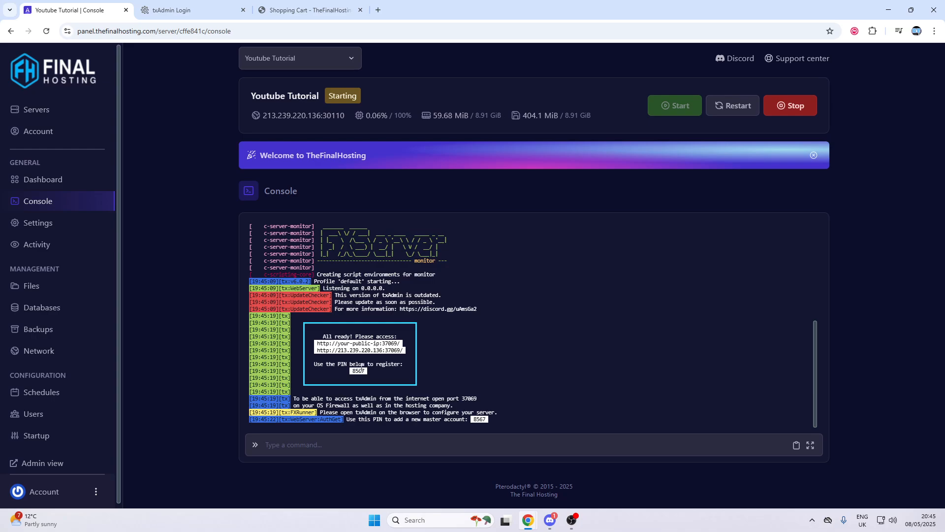
drag(308, 367, 403, 364)
click(172, 10)
text(8567)
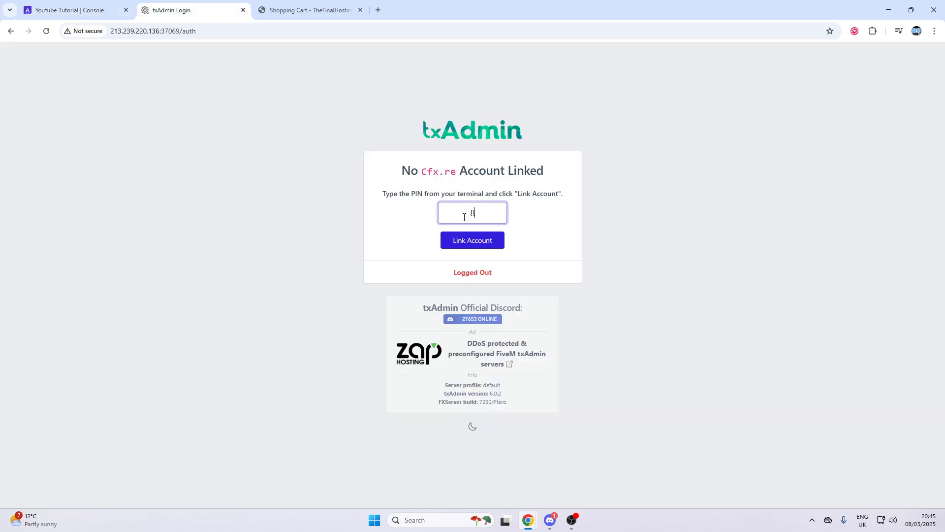
click(463, 246)
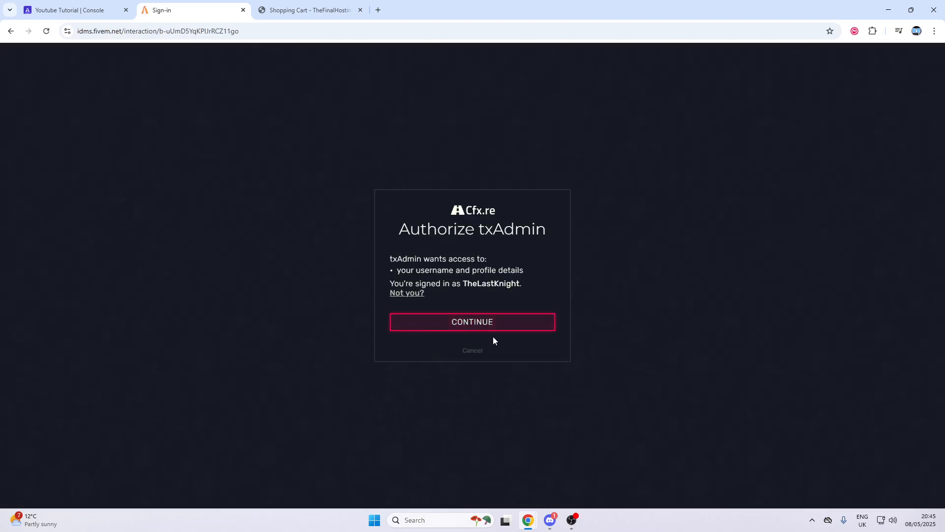
click(492, 326)
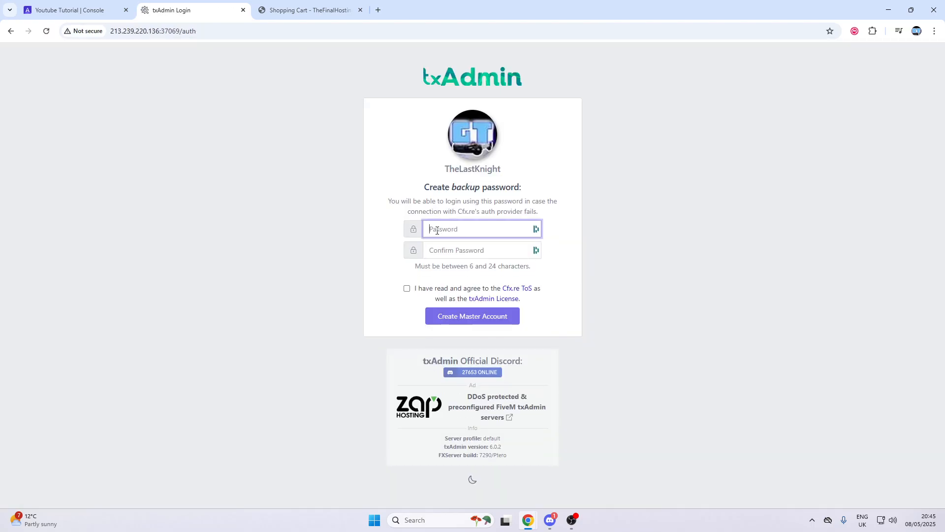
Set and confirm a backup password, accept the terms, and create the master account
text(•••••••••••)
key(Tab)
text(•••)
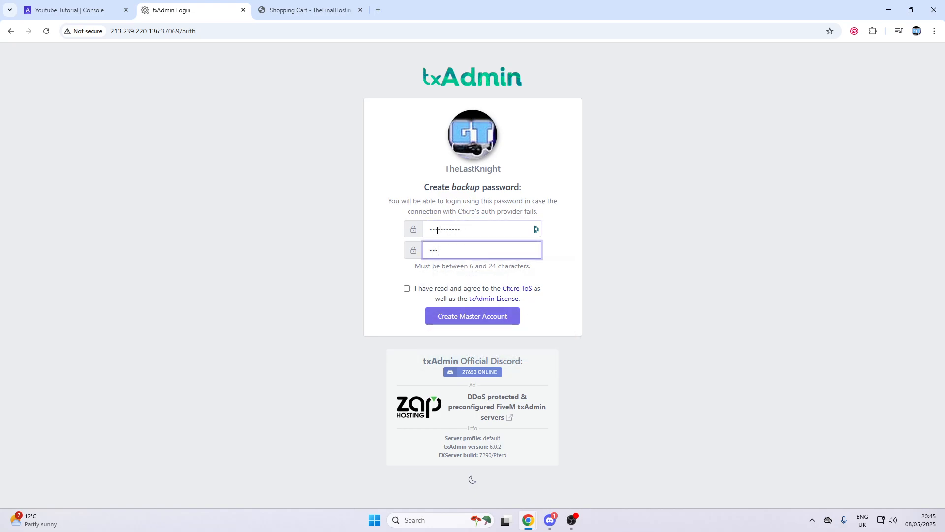
click(441, 295)
click(451, 314)
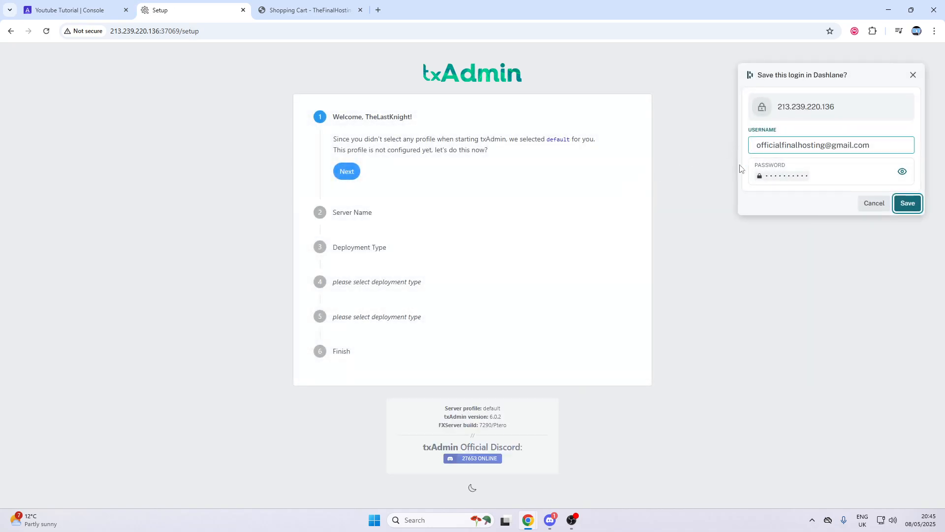
Dismiss the save-login popup and name the server 'TheFinalHosting Tutor' in place of change-me
click(874, 203)
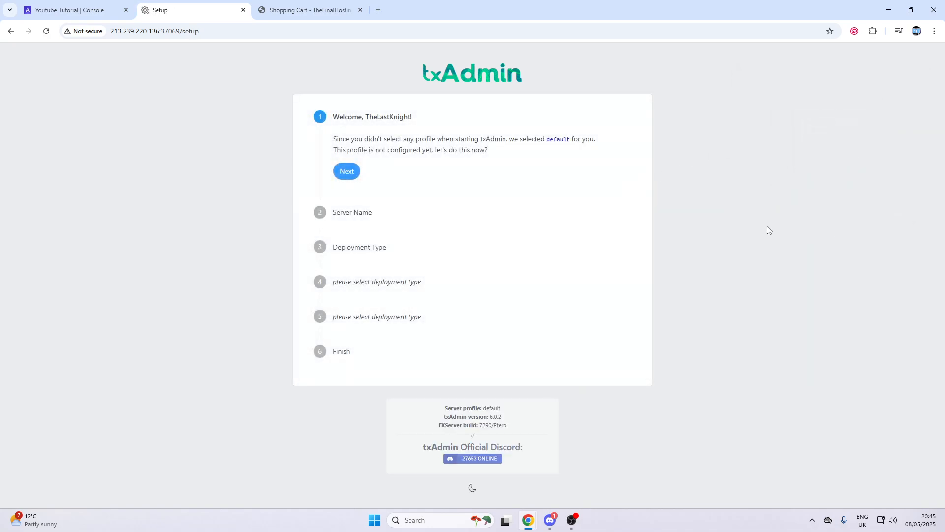
click(348, 172)
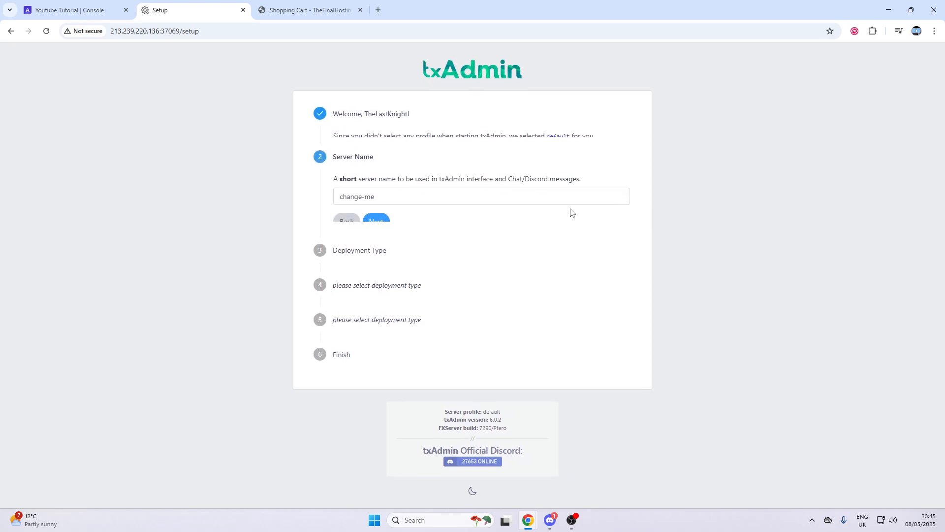
key(BackSpace)
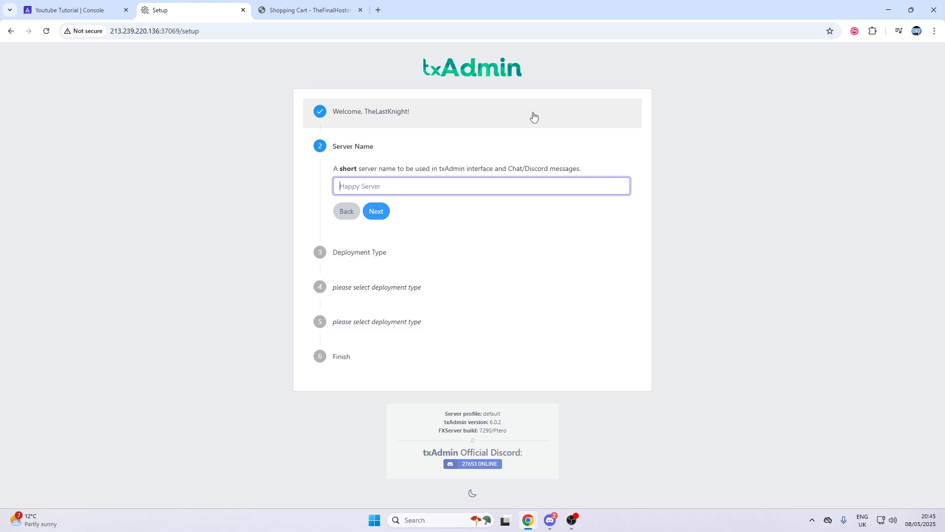
text(?outube)
key(ctrl+a)
key(BackSpace)
text(TheFinalHosting Tutor)
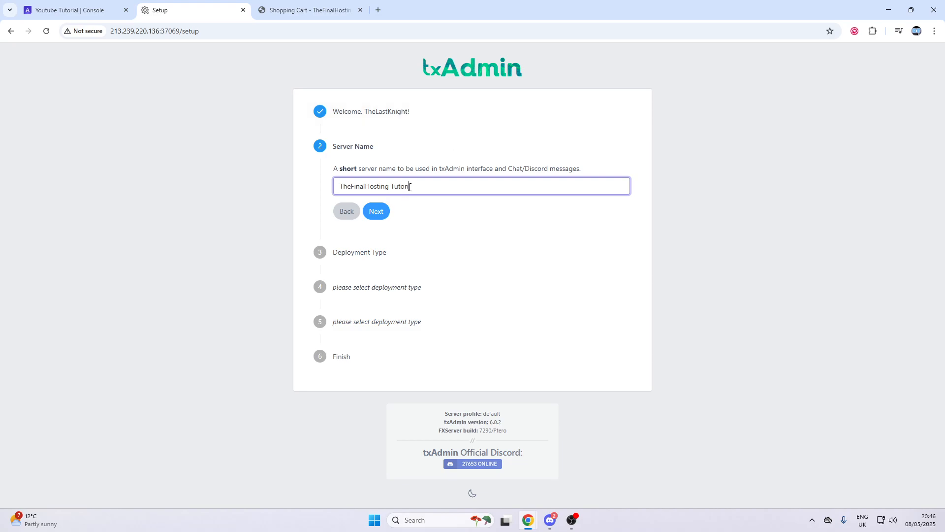
click(376, 212)
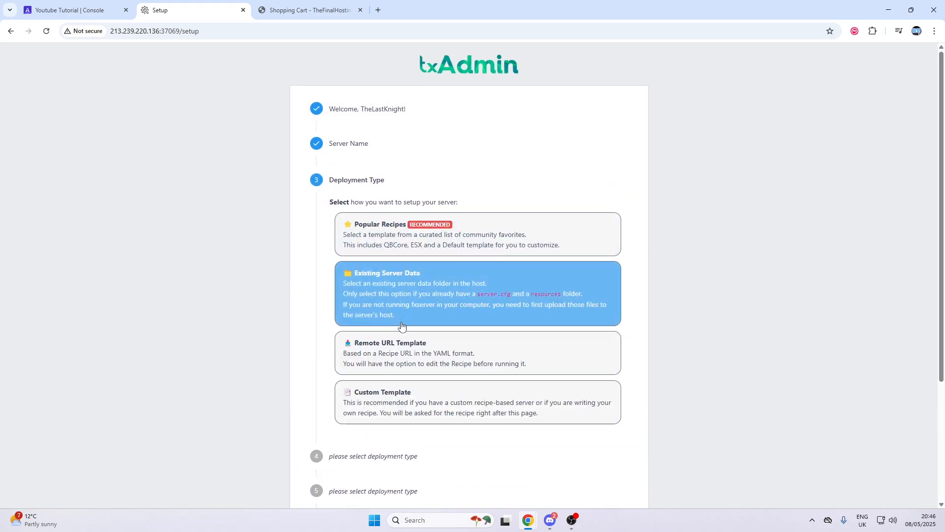
Choose the Qbox popular recipe with the default data location and open the recipe deployer
click(468, 236)
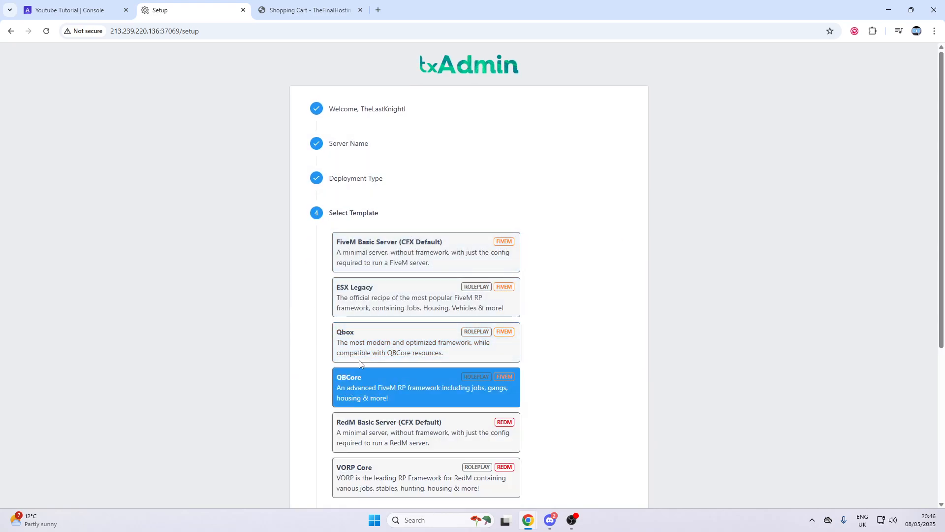
click(396, 344)
click(373, 335)
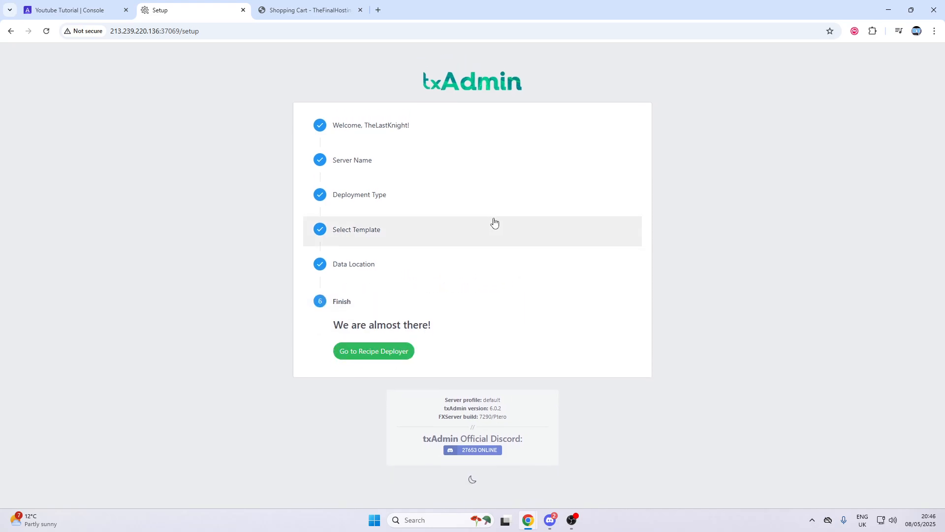
click(385, 351)
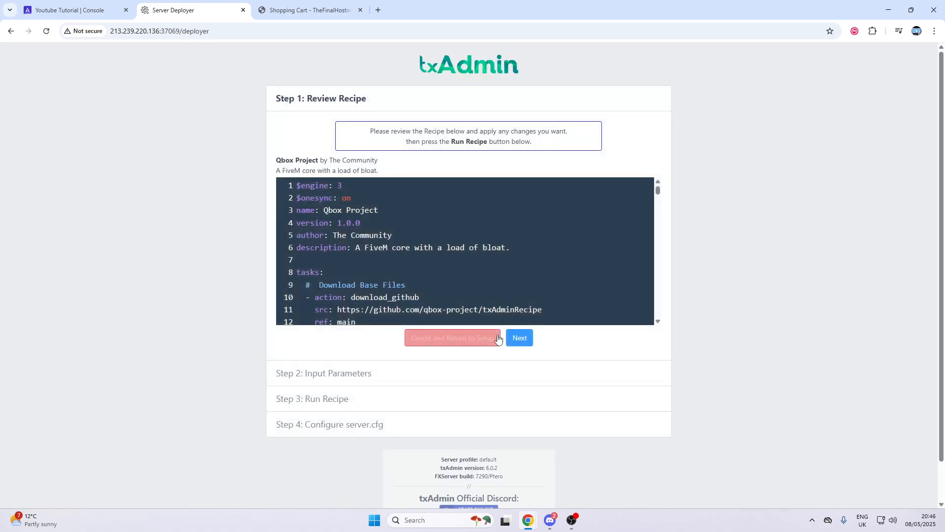
Pass recipe review and paste the panel's FIVEM LICENSE value into the License Key field
click(518, 336)
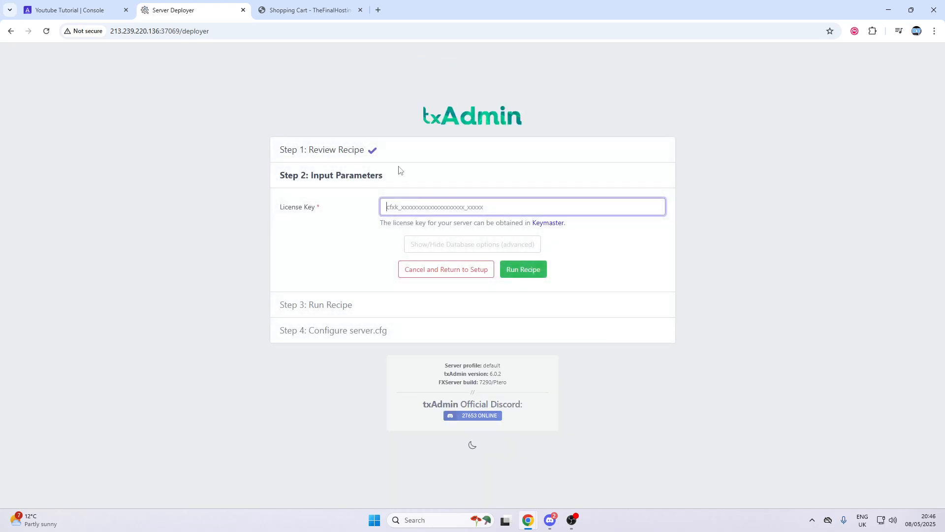
click(79, 10)
click(36, 435)
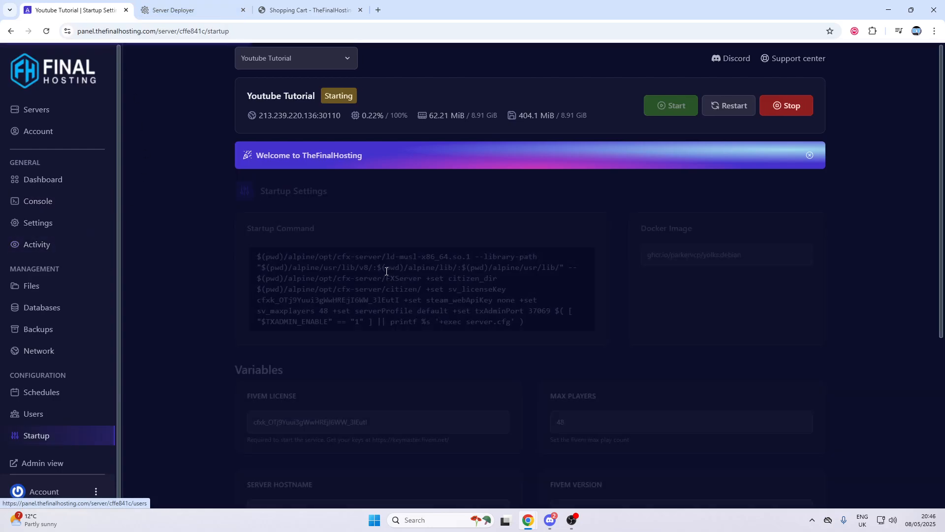
scroll(356, 320, down, 3)
triple_click(356, 280)
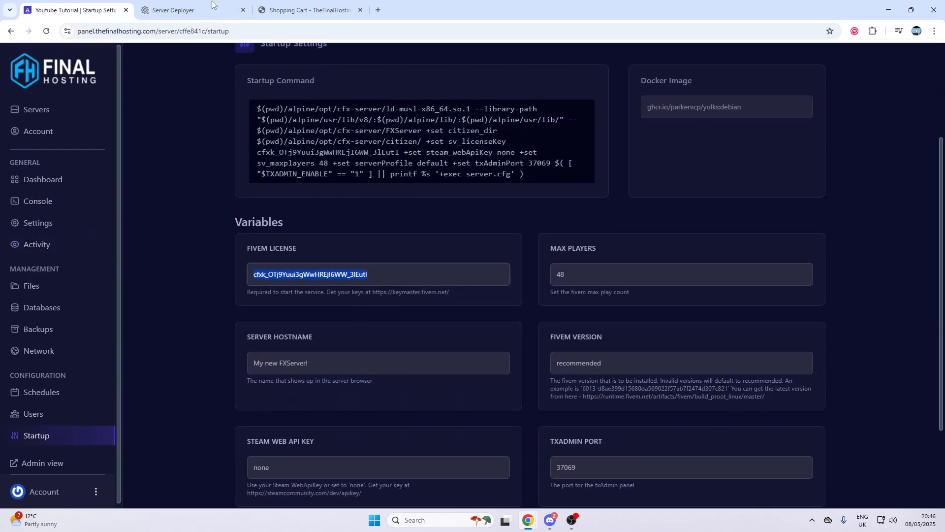
click(173, 10)
key(ctrl+v)
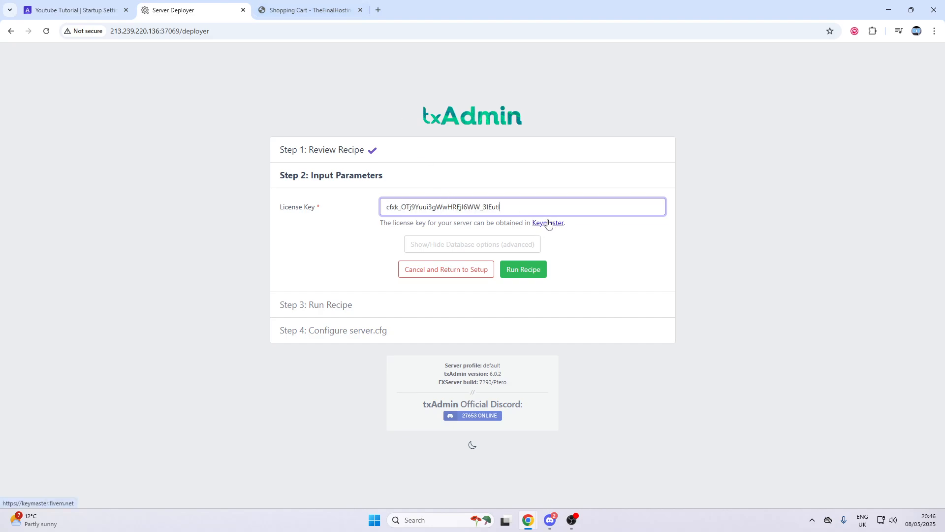
triple_click(517, 206)
click(444, 160)
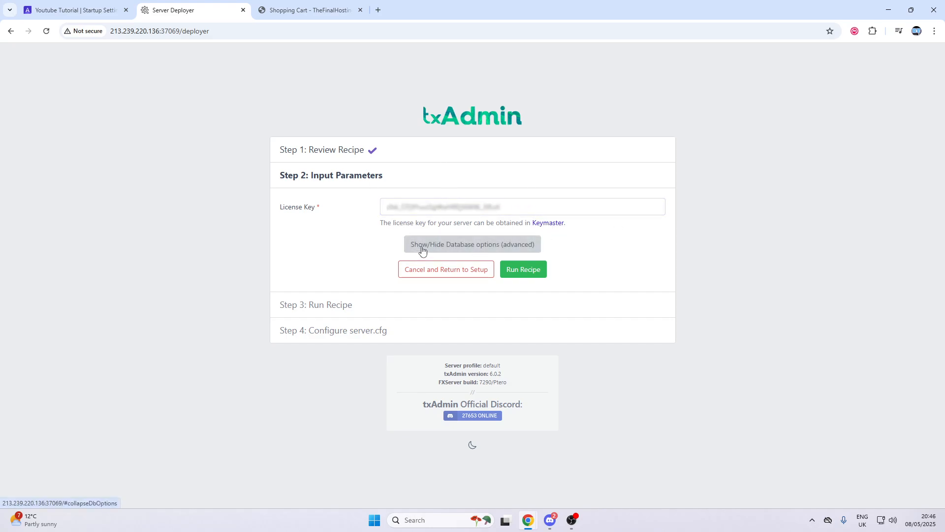
Reveal txAdmin's database options and clear the default host, username and database name
click(443, 244)
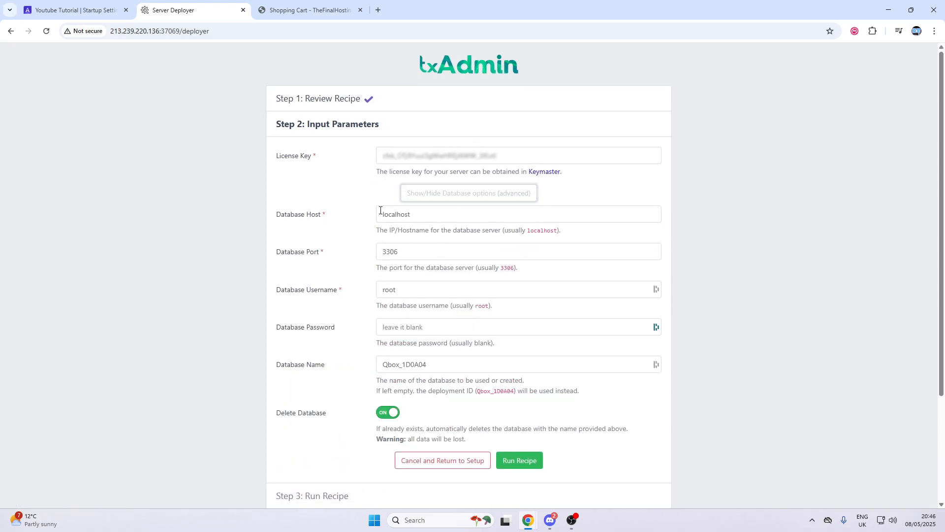
drag(382, 211, 470, 227)
key(BackSpace)
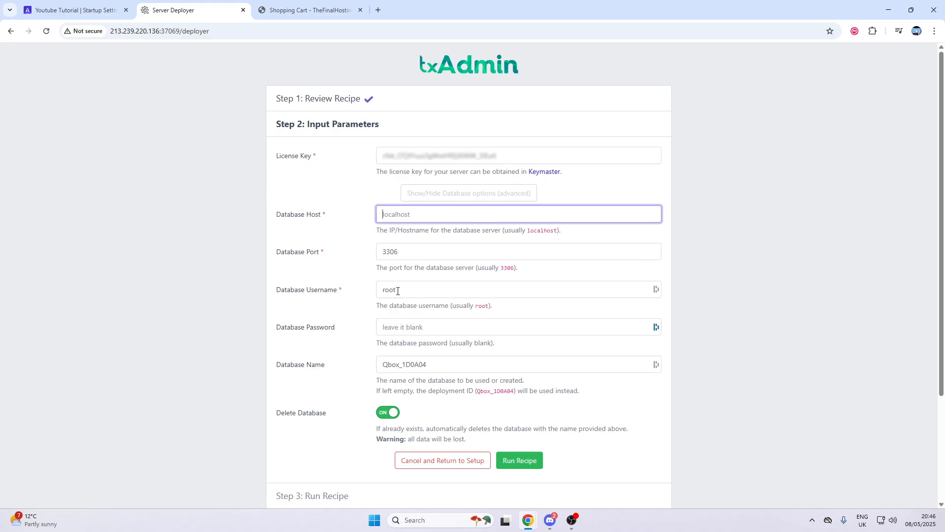
drag(422, 292, 378, 289)
key(BackSpace)
drag(432, 369, 382, 355)
key(BackSpace)
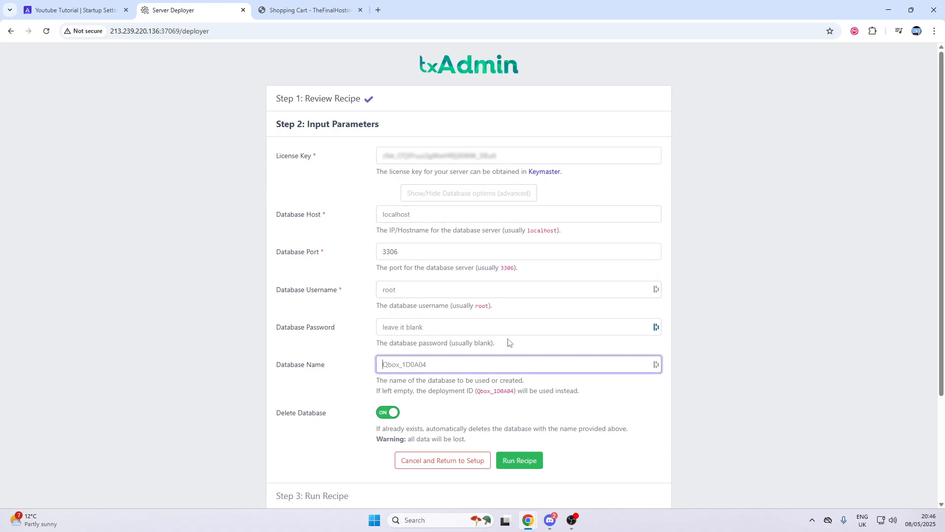
click(508, 343)
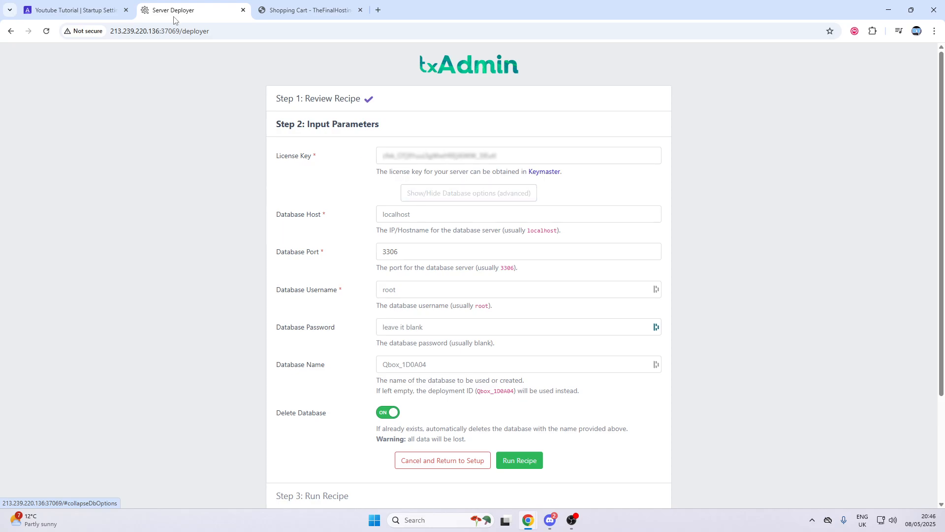
Create a new database named QboxDB on the panel's Databases page
click(110, 5)
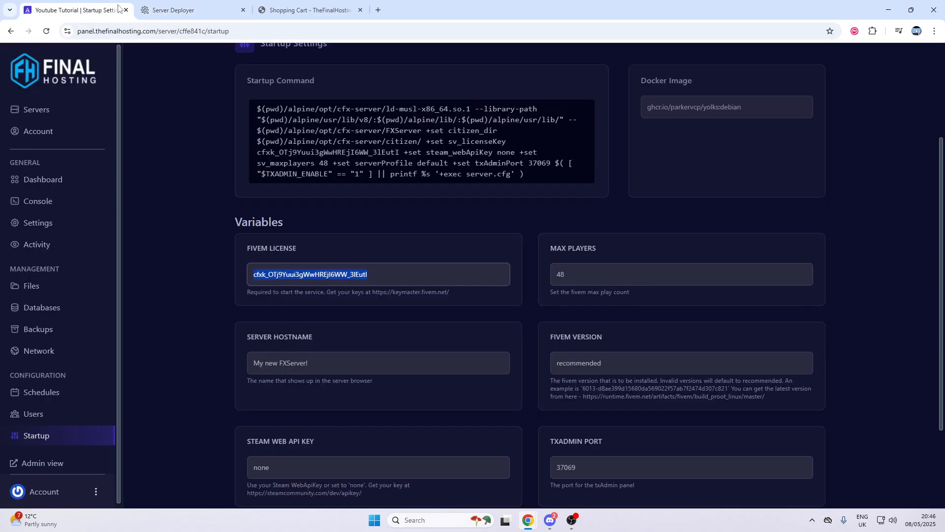
click(76, 308)
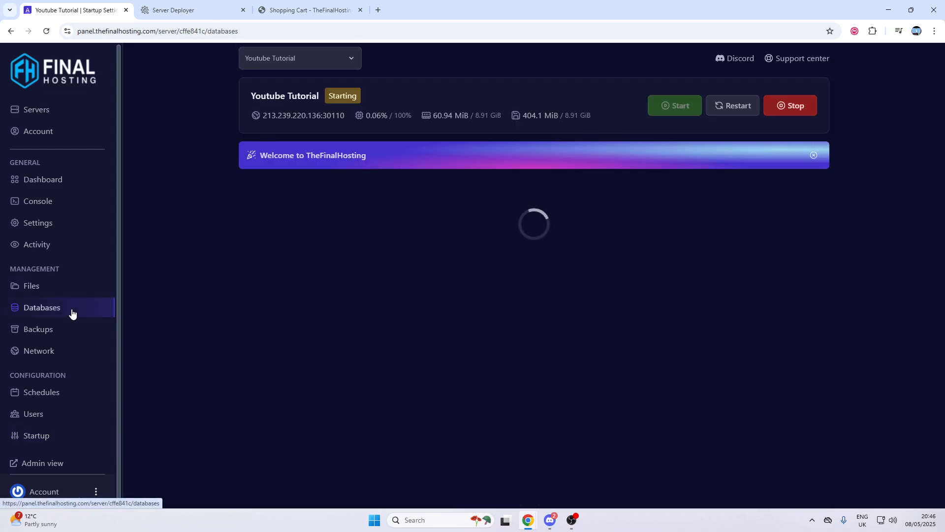
click(770, 232)
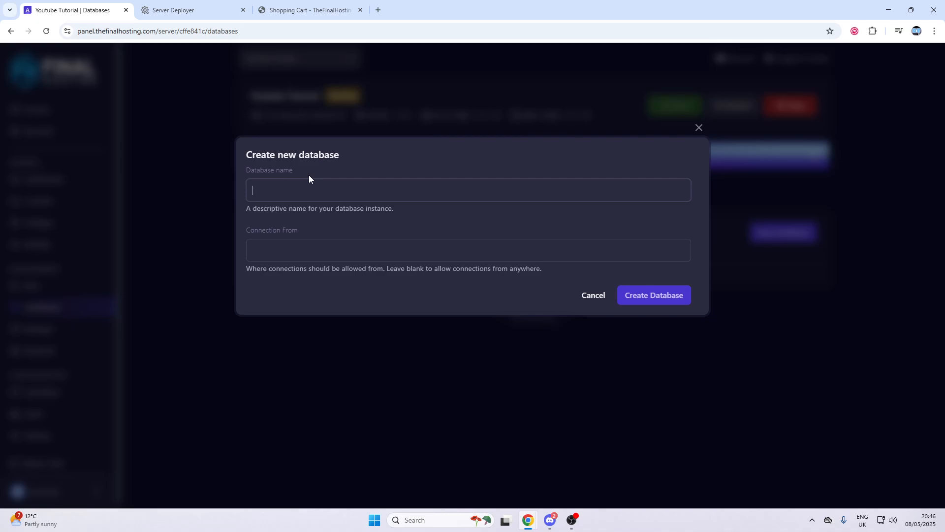
text(QboxDB)
click(659, 299)
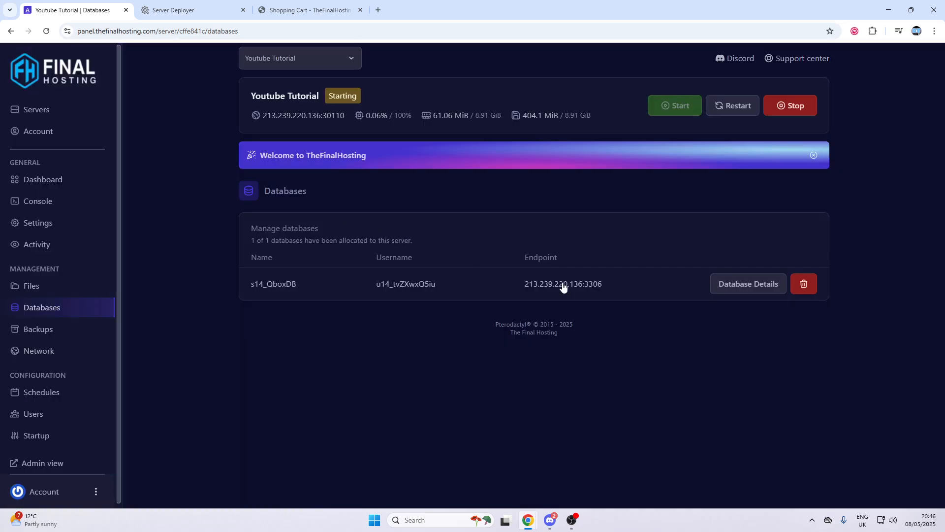
Paste the panel database endpoint into txAdmin's host field, removing the :3306 suffix
click(728, 288)
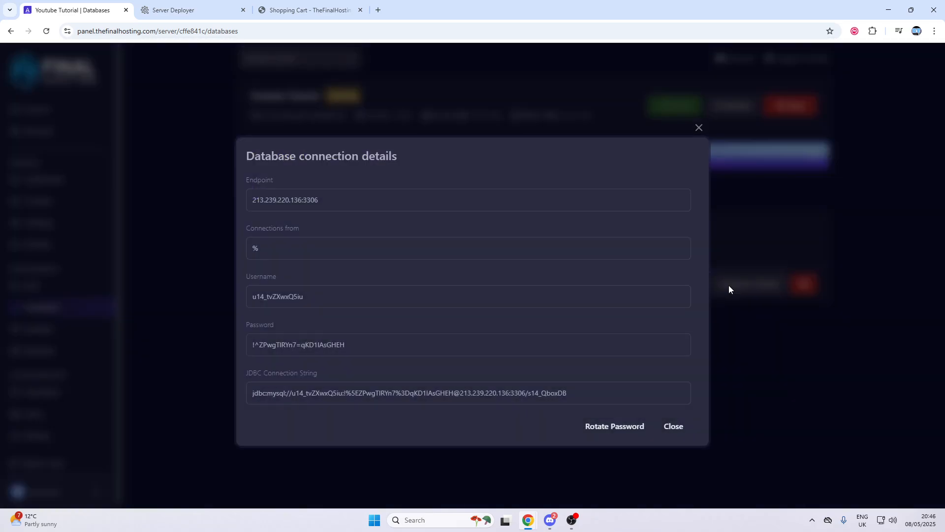
click(313, 5)
click(204, 6)
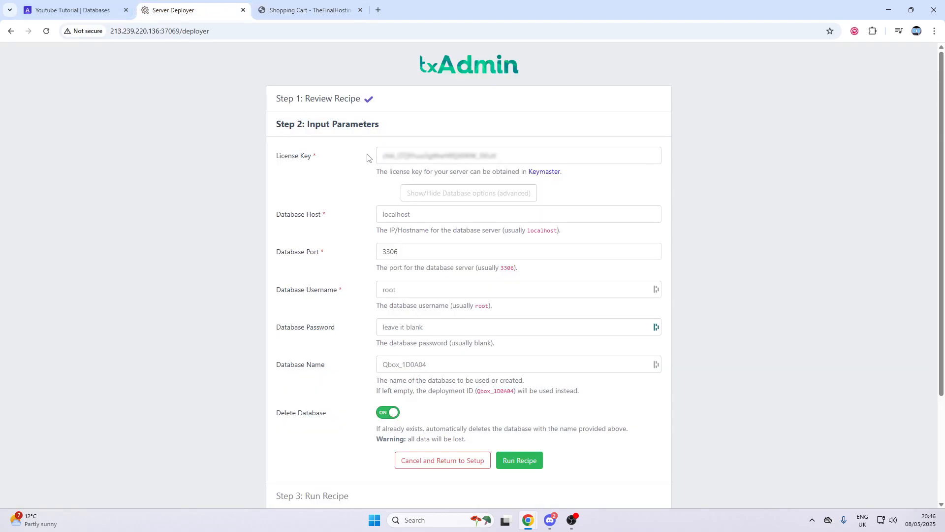
click(381, 214)
click(83, 7)
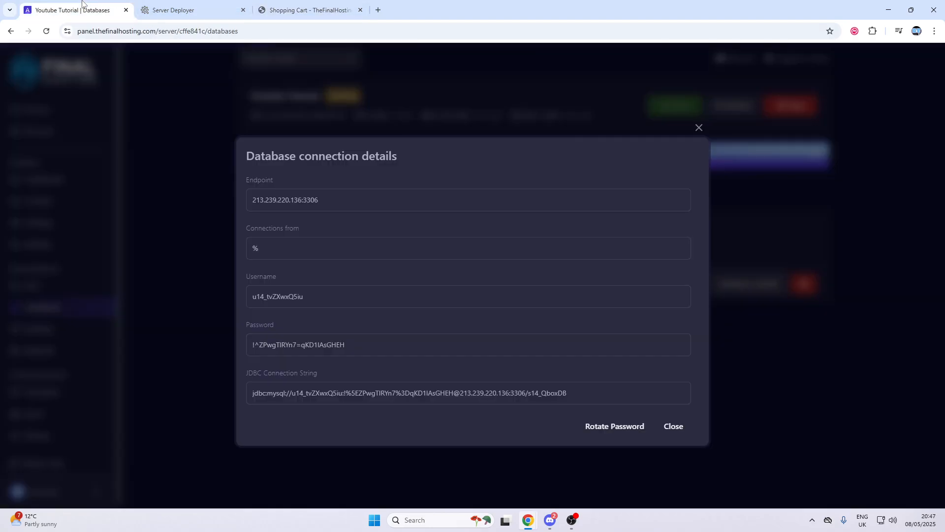
click(320, 204)
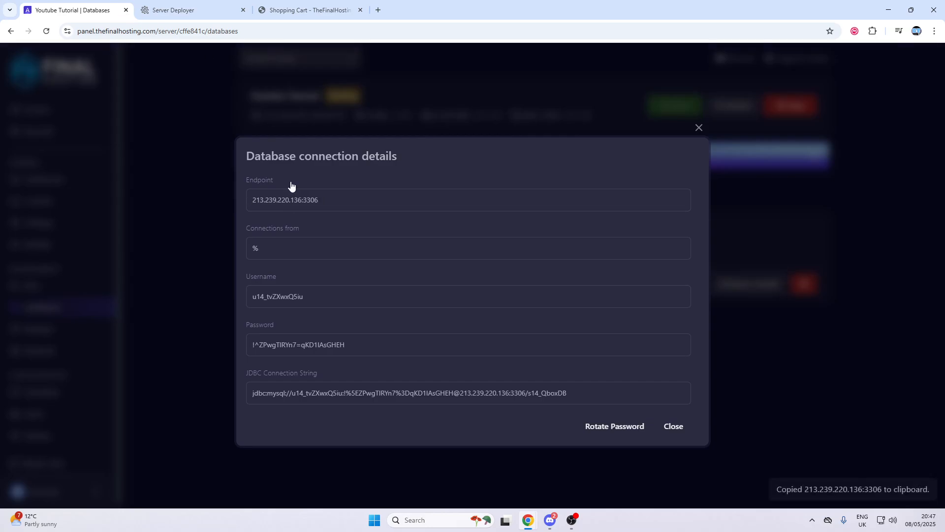
click(192, 10)
text(213.239.220.136:3306)
drag(472, 219, 432, 217)
key(BackSpace)
Copy the database username and password from the panel into txAdmin's fields
drag(415, 254, 371, 259)
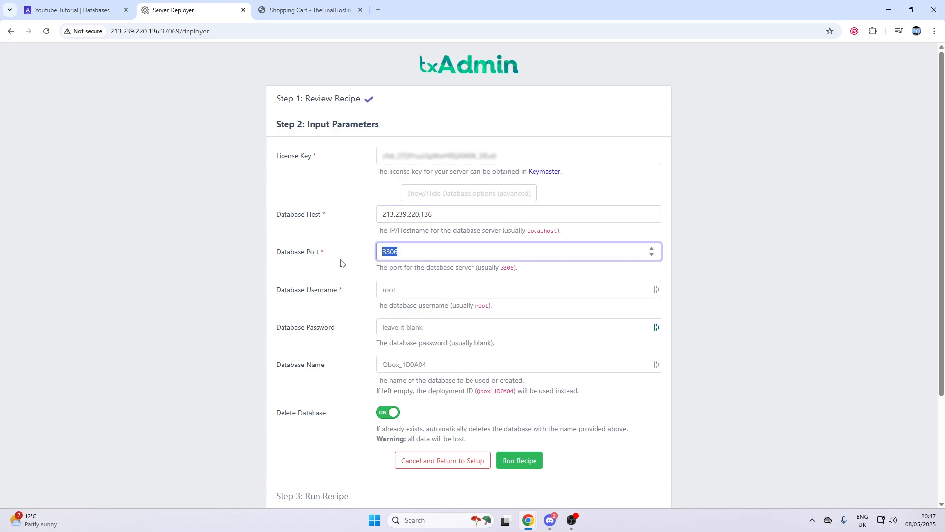
key(Tab)
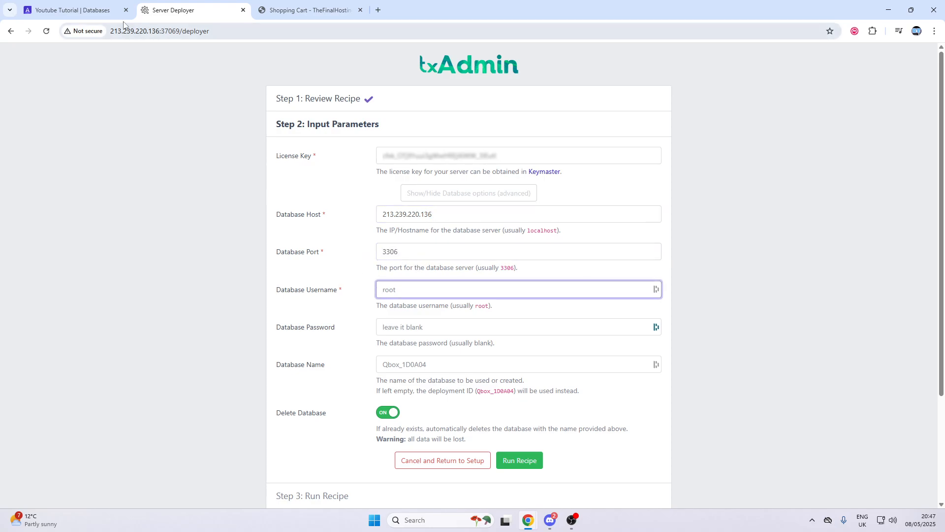
click(88, 10)
click(275, 294)
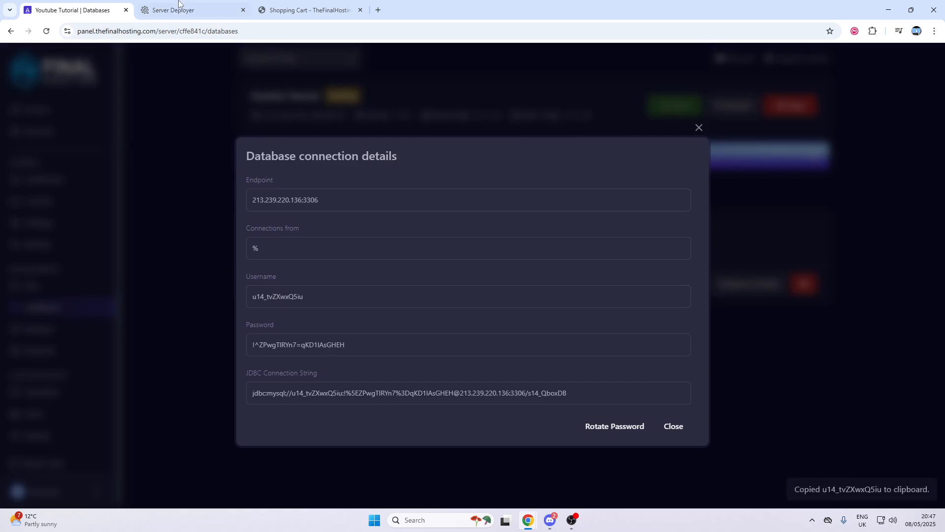
key(ctrl+Tab)
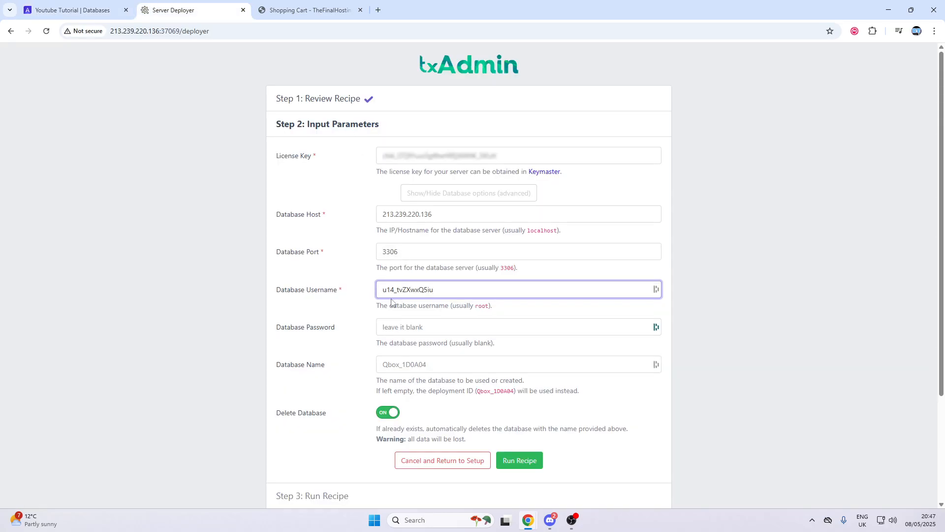
click(74, 10)
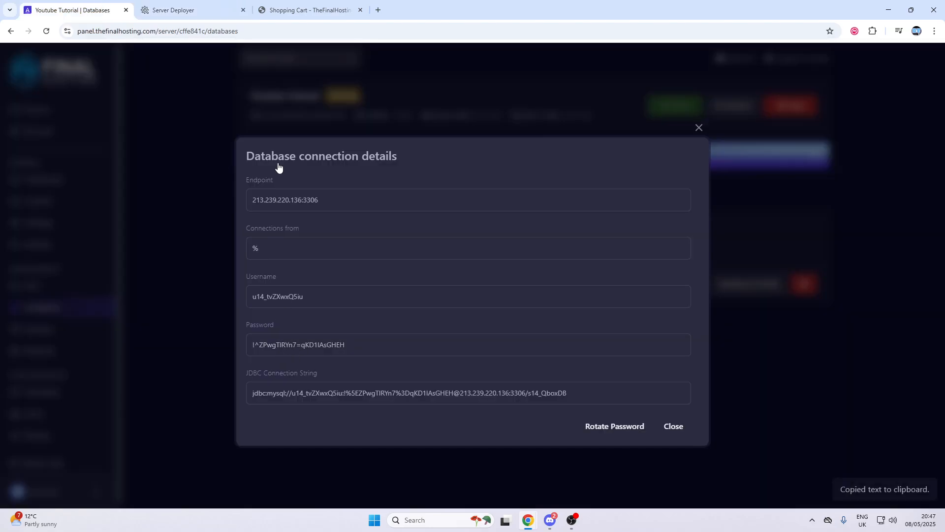
click(173, 10)
click(412, 329)
key(Escape)
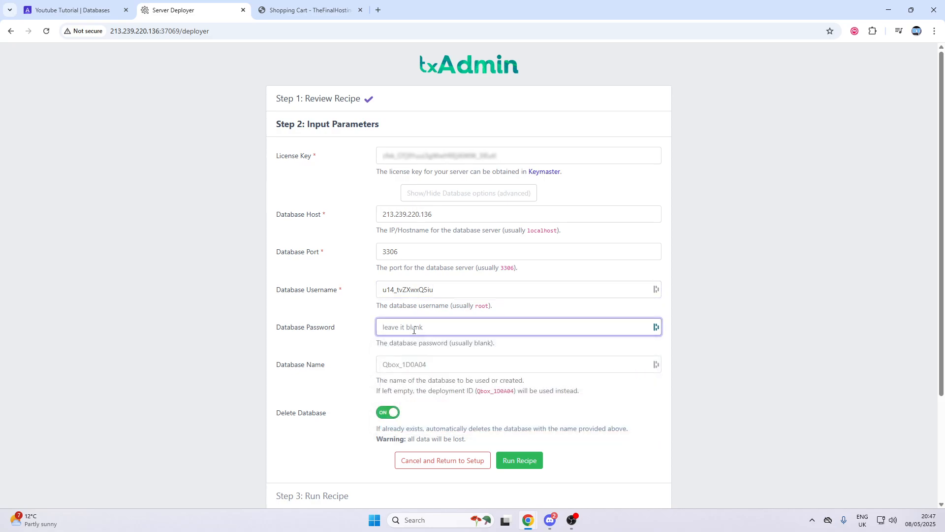
key(ctrl+v)
Fill in the database name s14_QboxDB and run the recipe
click(385, 364)
click(80, 8)
click(140, 132)
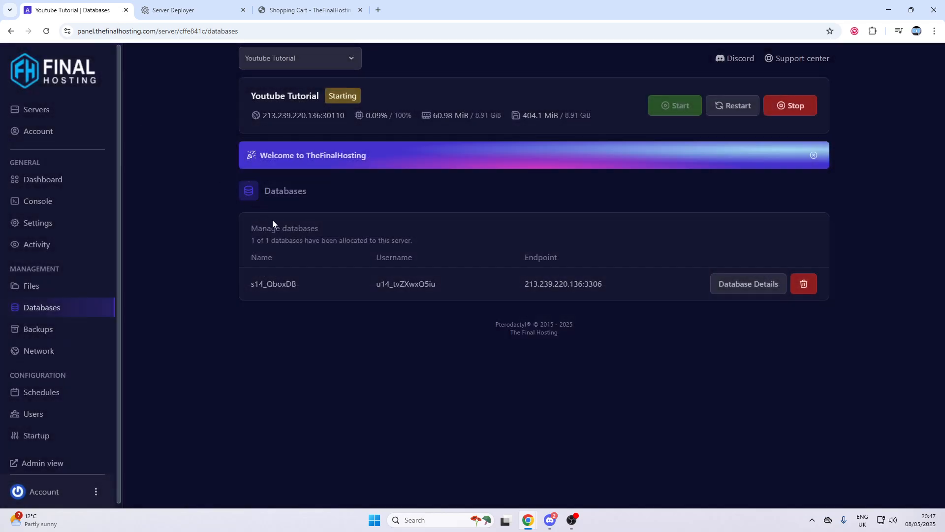
drag(304, 284, 250, 285)
right_click(259, 285)
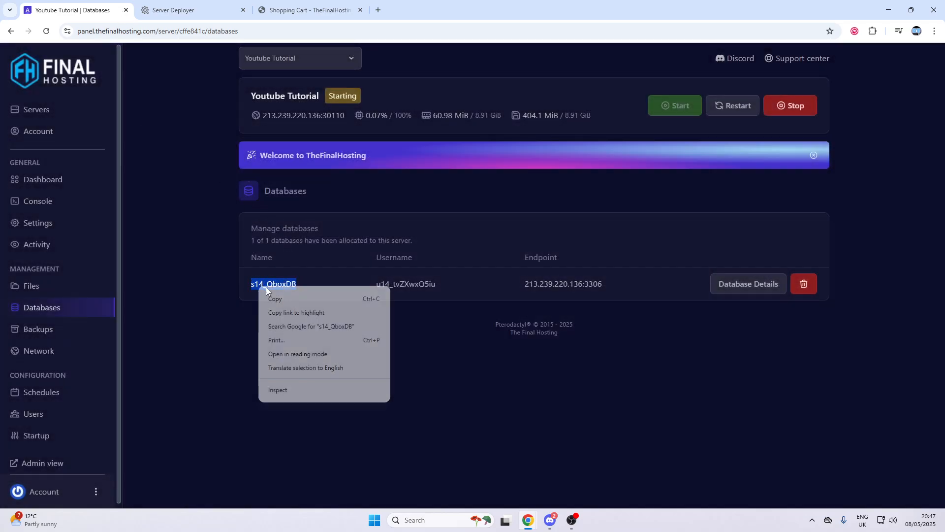
click(274, 299)
click(178, 14)
key(ctrl+v)
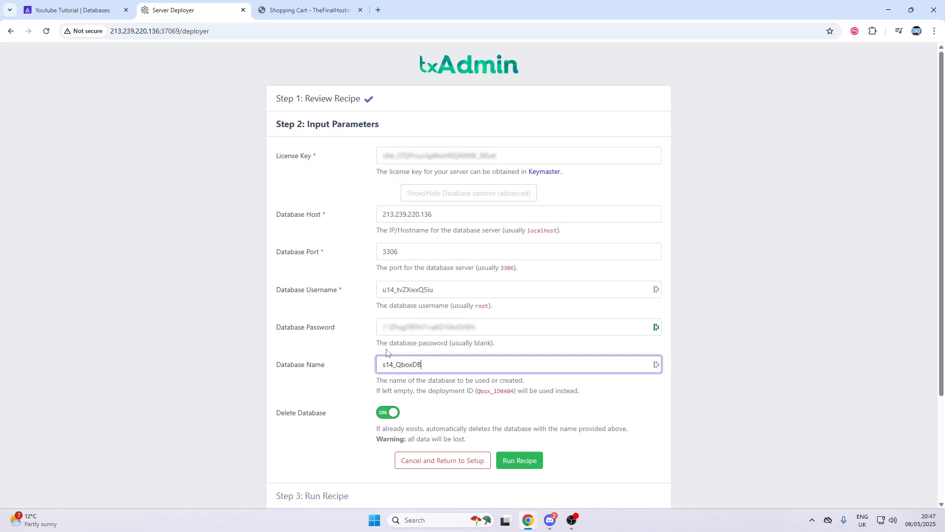
click(519, 460)
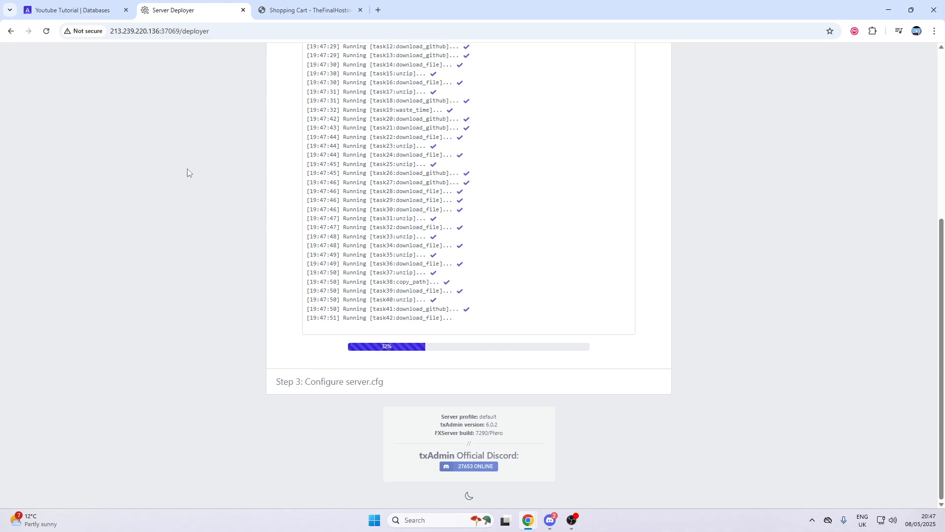
Switch back to the panel's Databases page listing s14_QboxDB while the recipe deploys
click(92, 14)
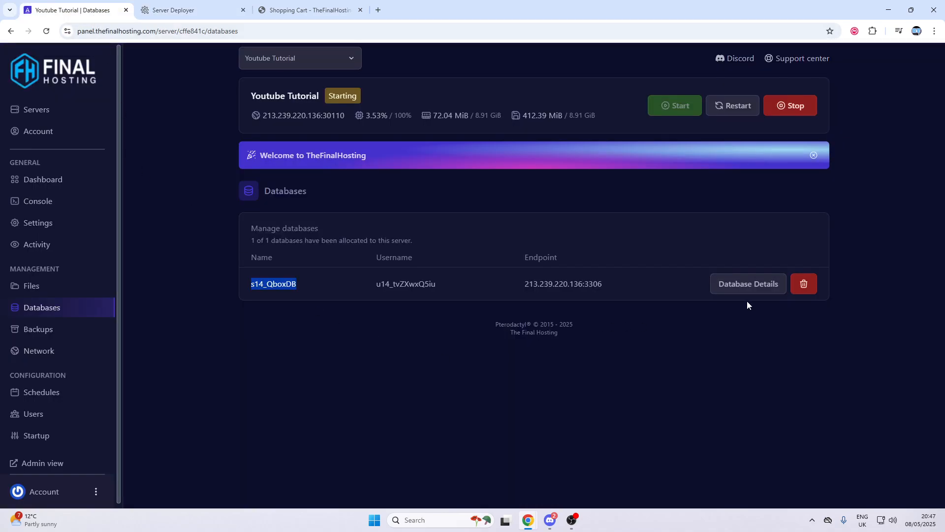
Check the database details, watch the deployment log in the server console, then return to txAdmin's deployer
drag(664, 282, 234, 295)
click(321, 330)
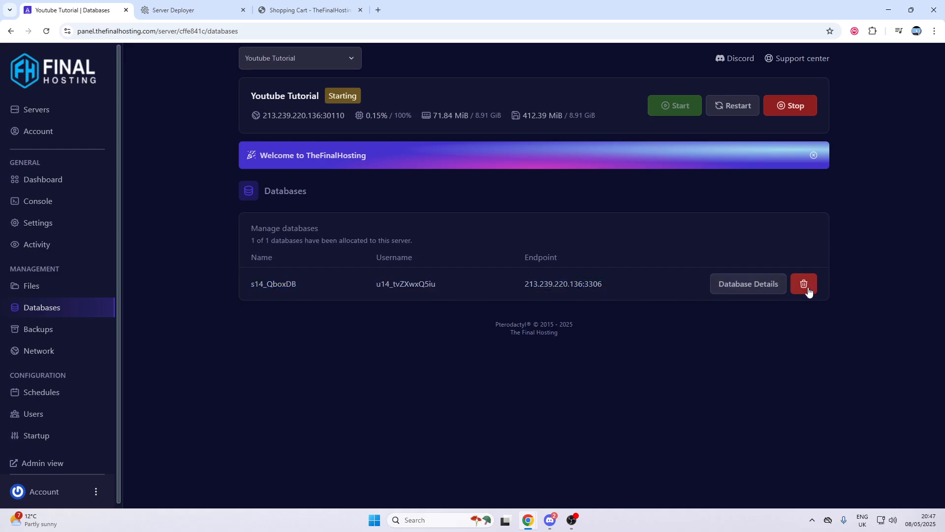
click(739, 286)
click(761, 247)
click(59, 201)
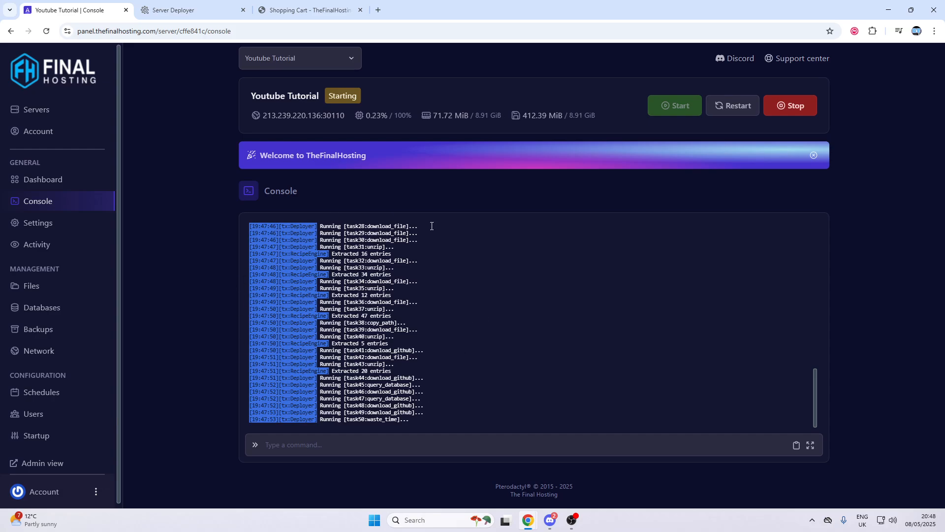
drag(414, 422, 256, 260)
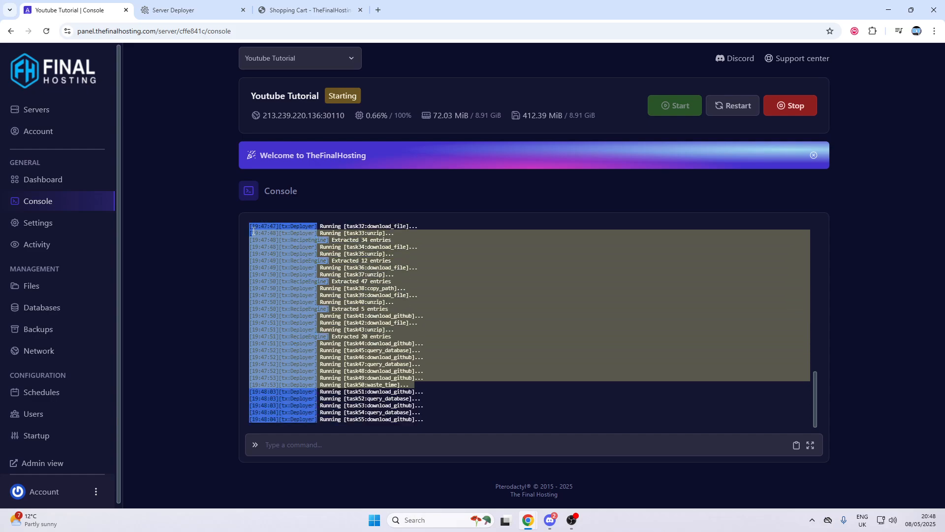
click(443, 340)
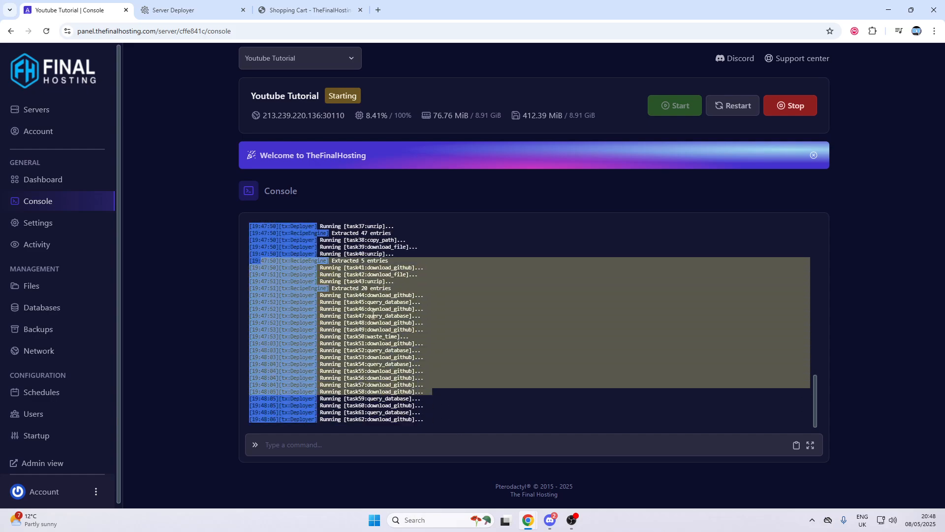
click(186, 9)
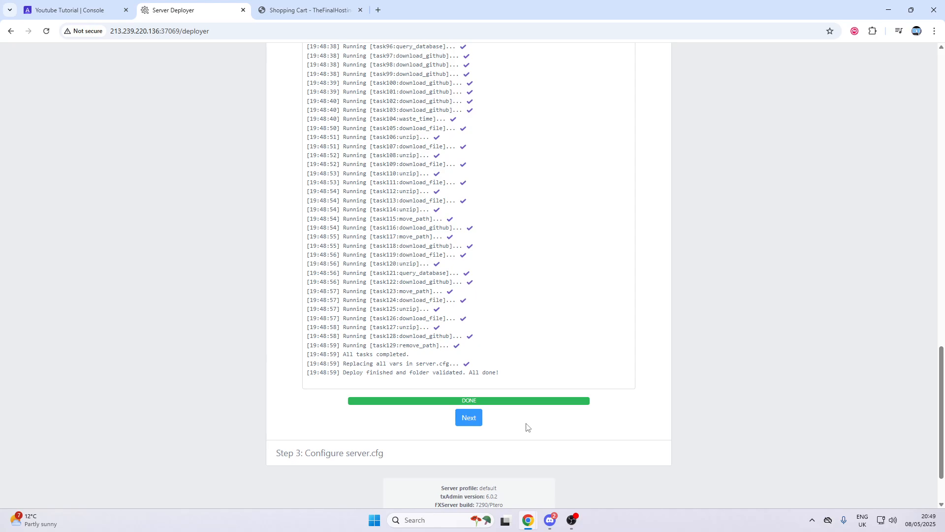
Accept the generated Qbox server.cfg unchanged and launch the server into txAdmin's Live Console
click(468, 418)
scroll(468, 411, down, 10)
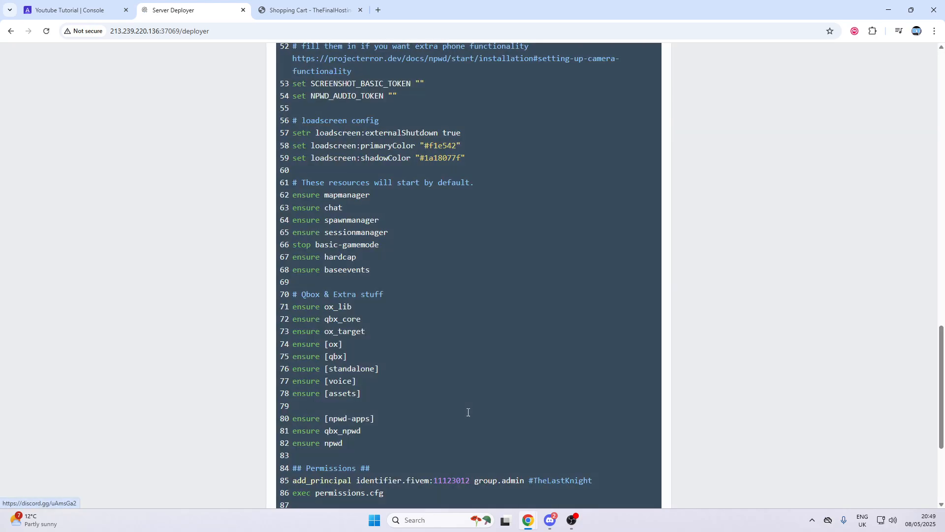
scroll(532, 369, down, 4)
click(506, 375)
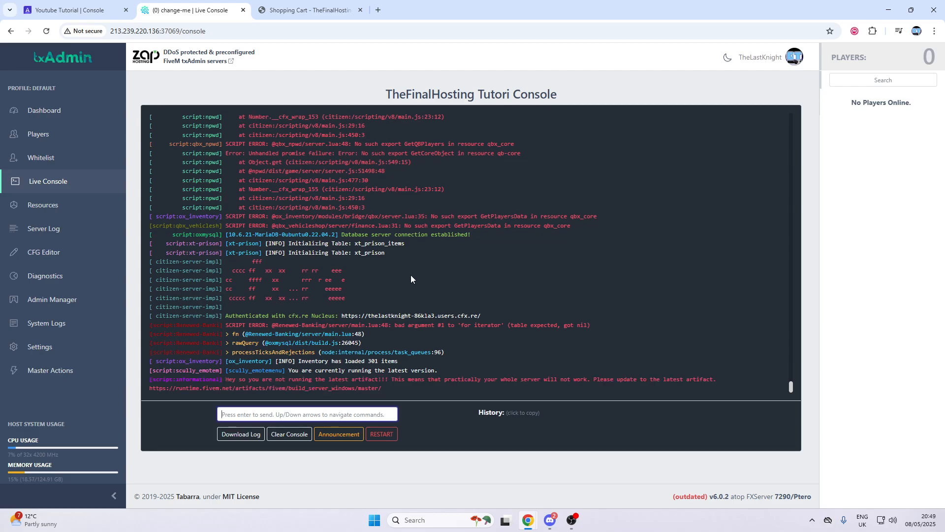
scroll(389, 324, up, 10)
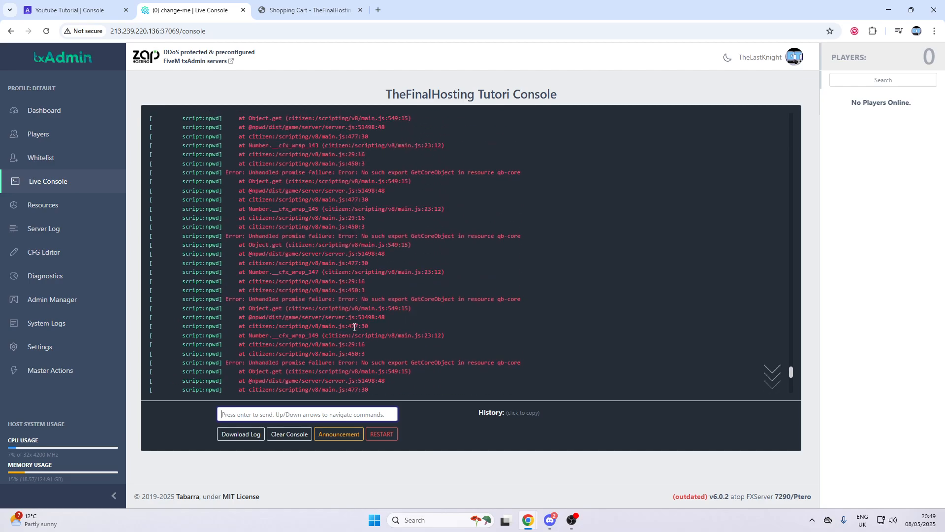
scroll(352, 311, down, 10)
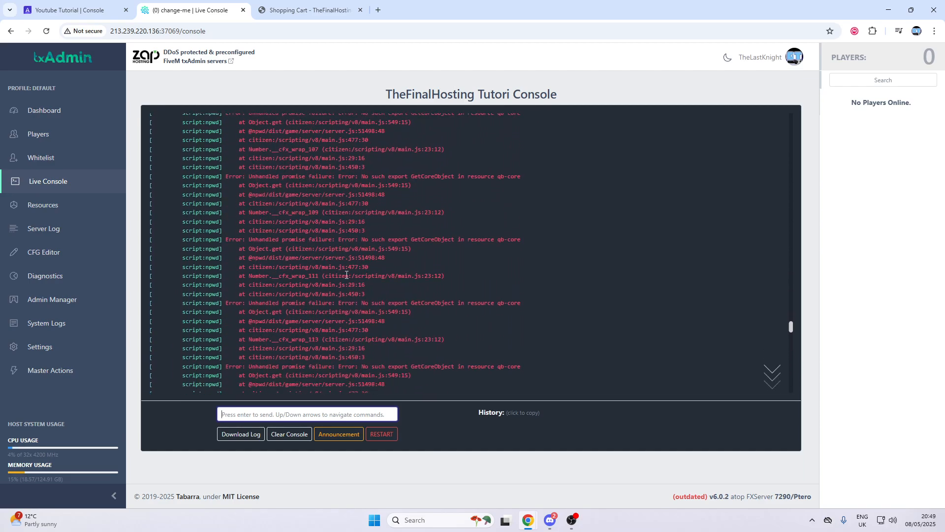